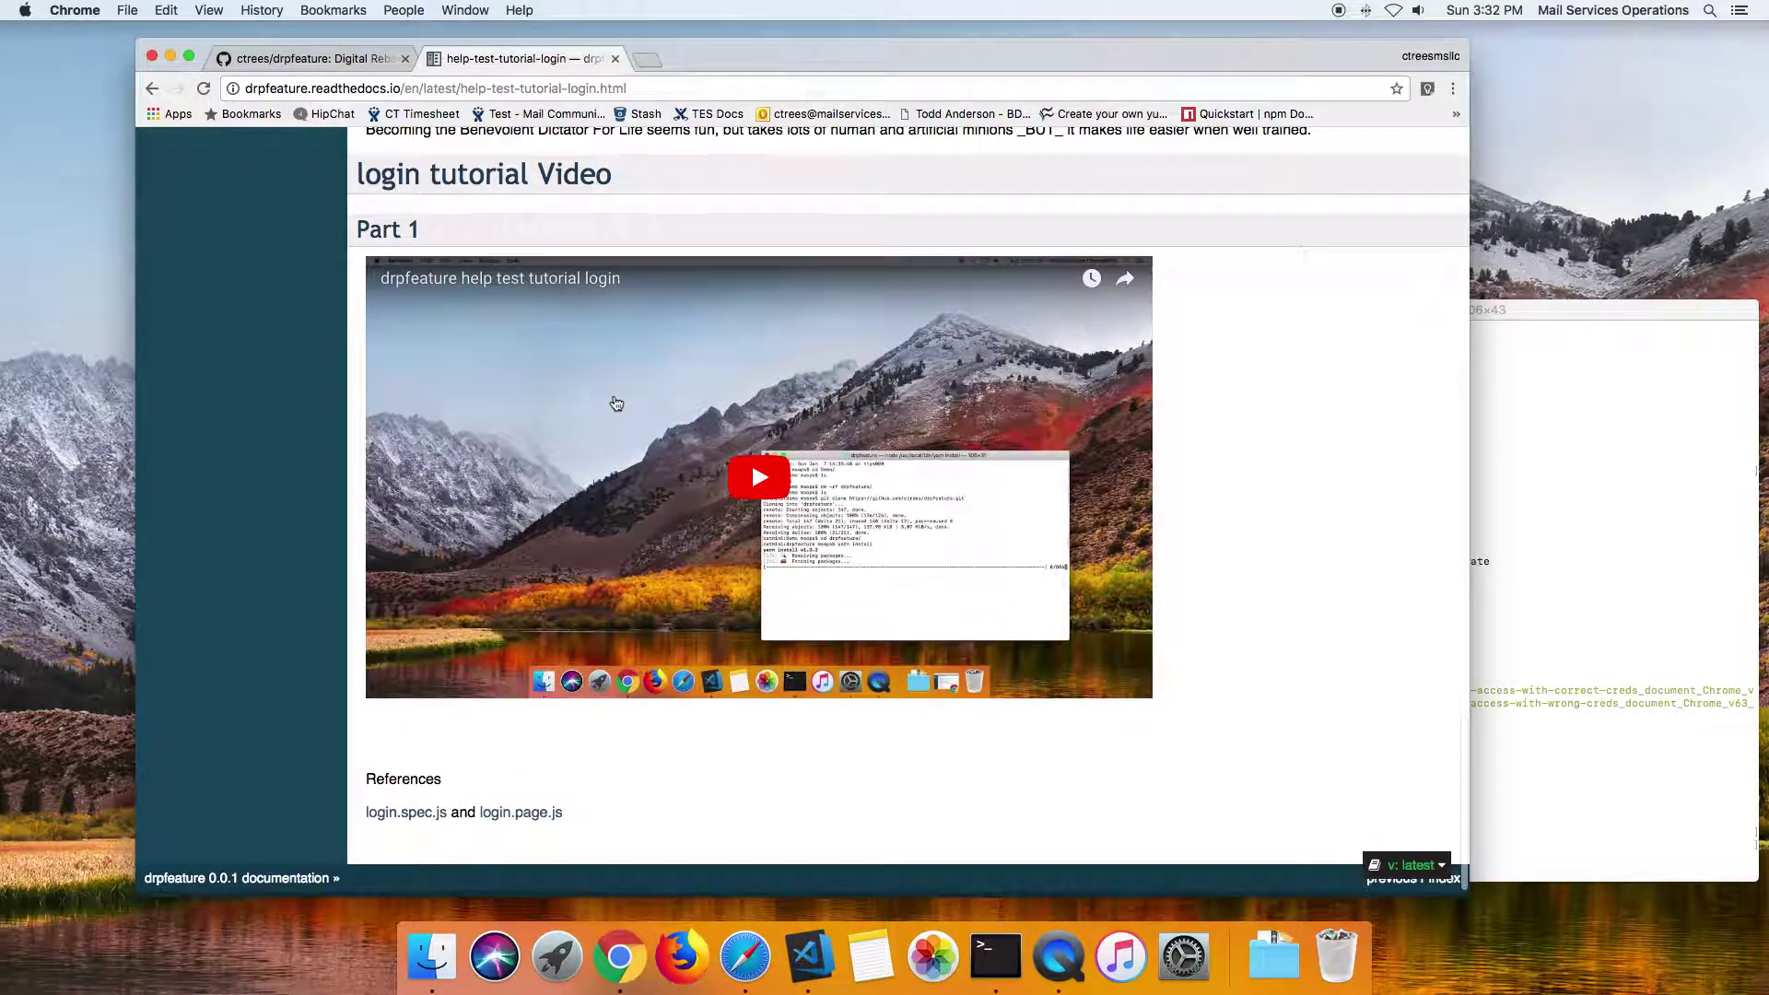
- Go back from the login tutorial video to the agenda at the start of the help-test-tutorial-login page
scroll(617, 403, "up", 5)
scroll(616, 403, "up", 3)
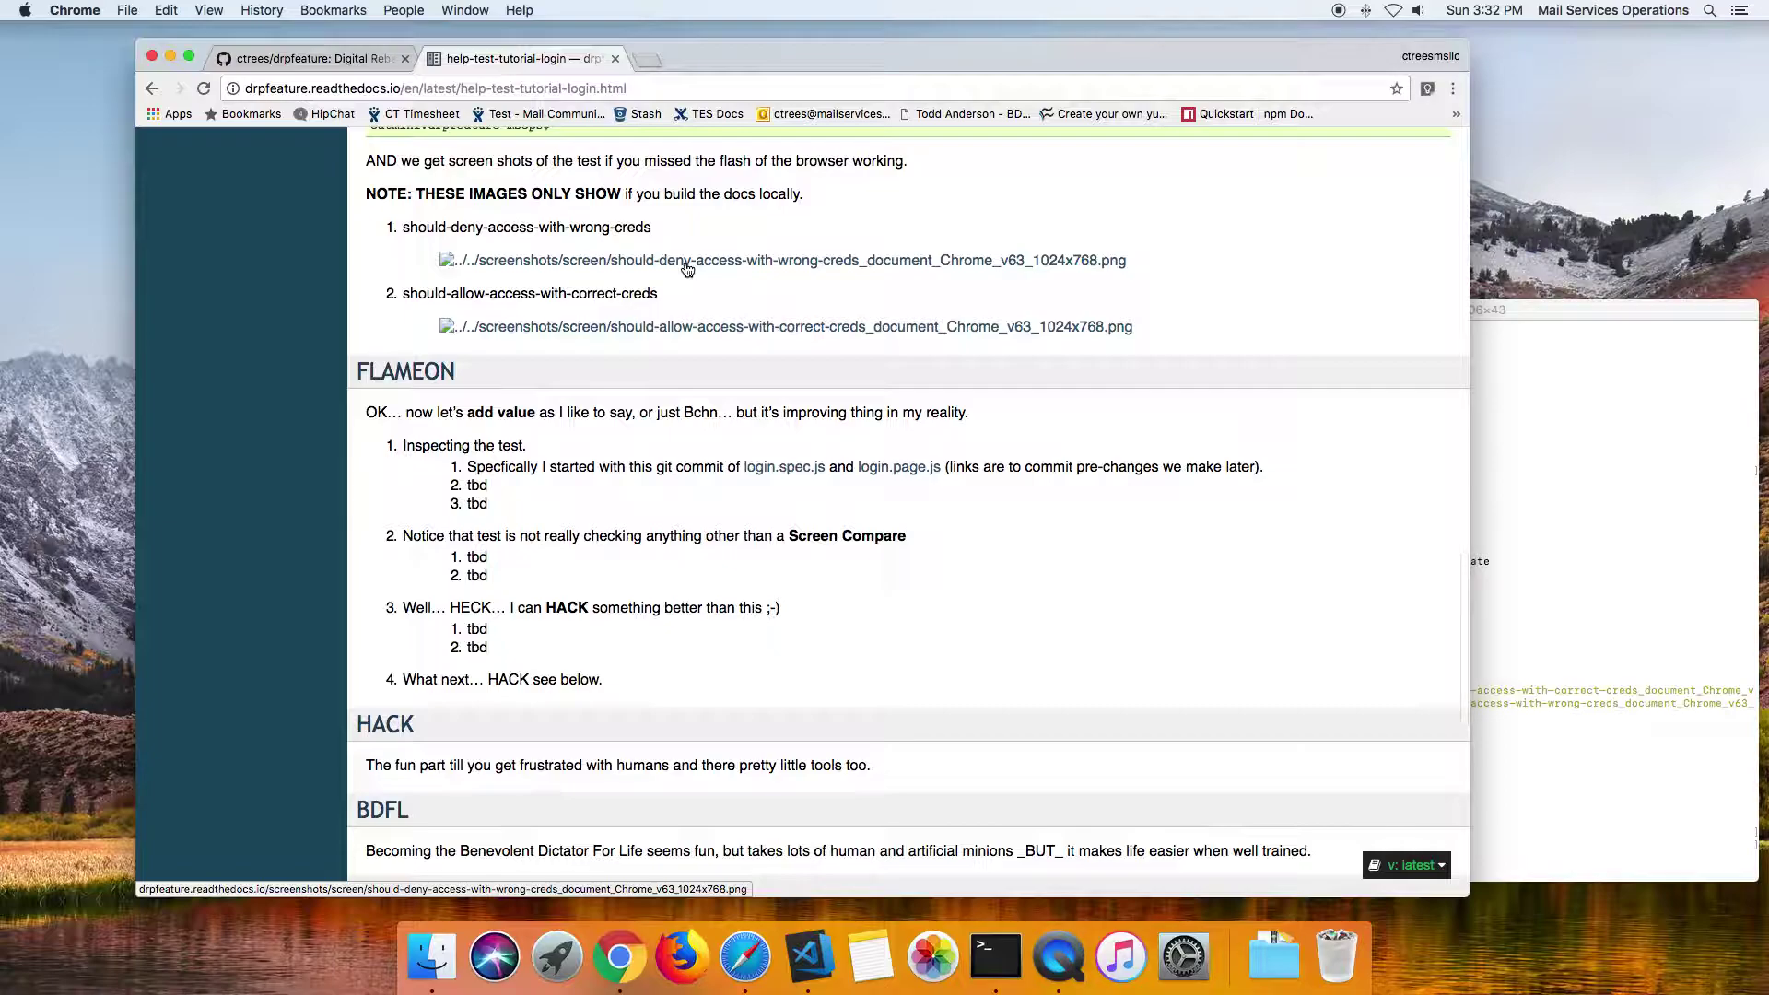
scroll(684, 276, "up", 5)
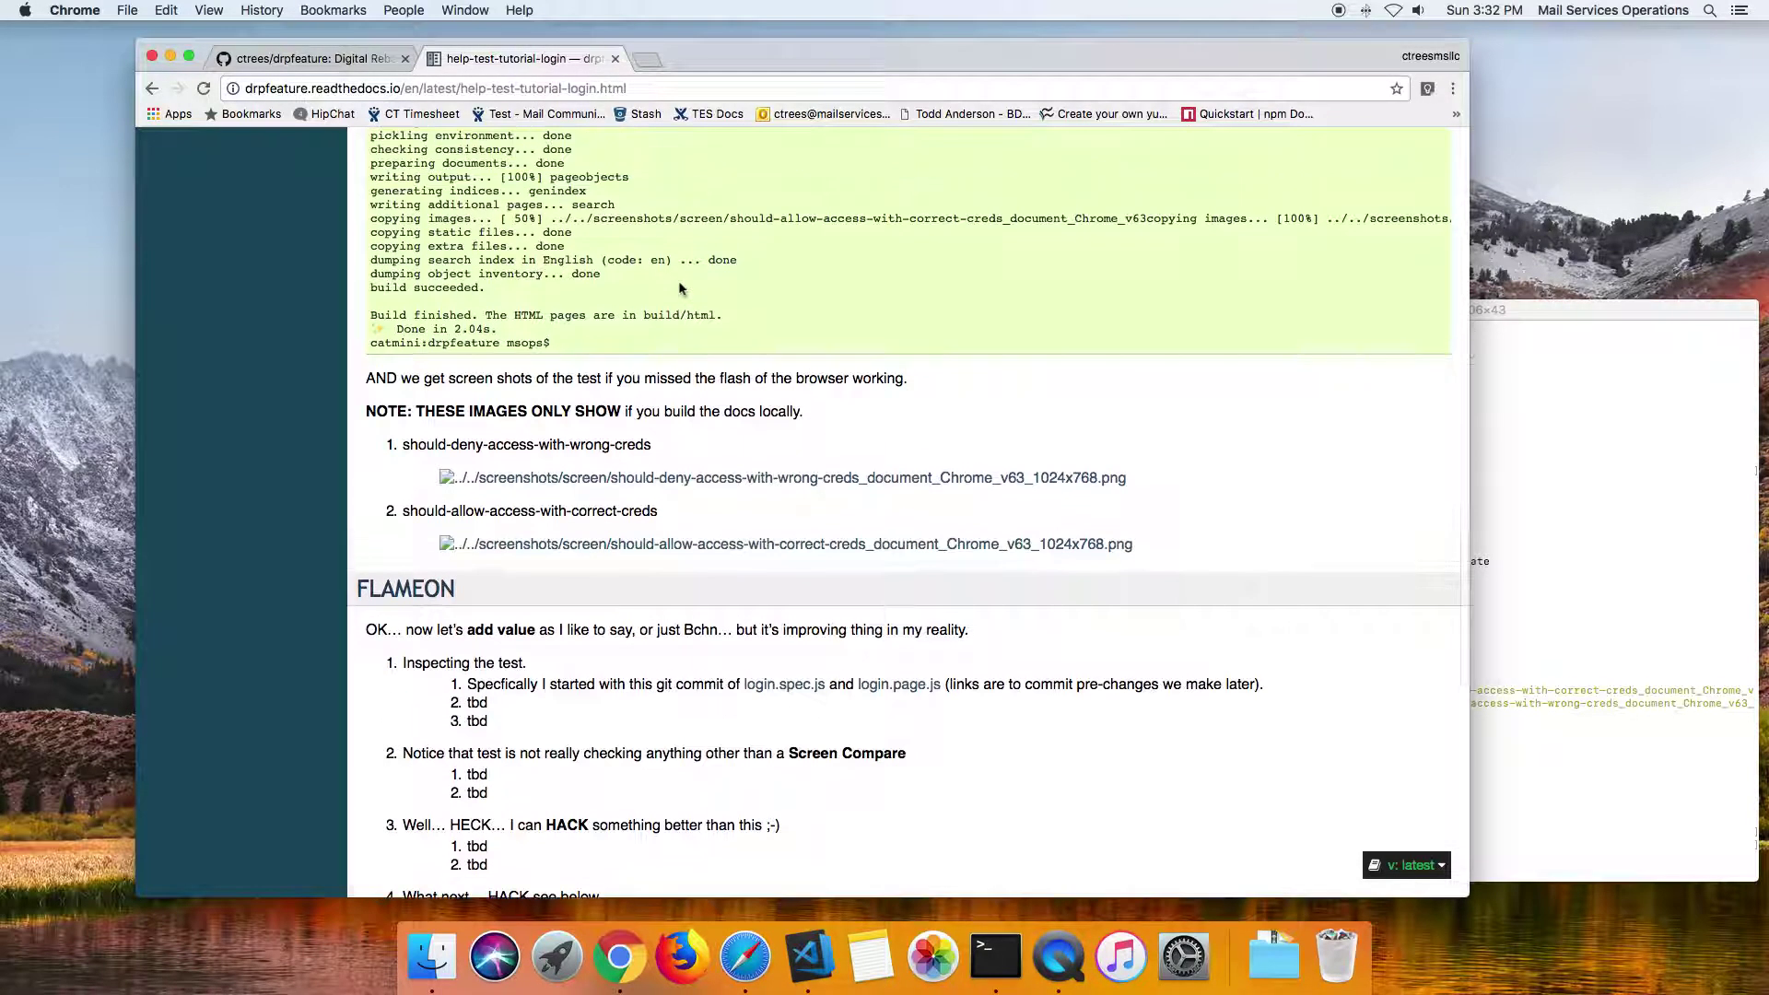
scroll(679, 289, "up", 20)
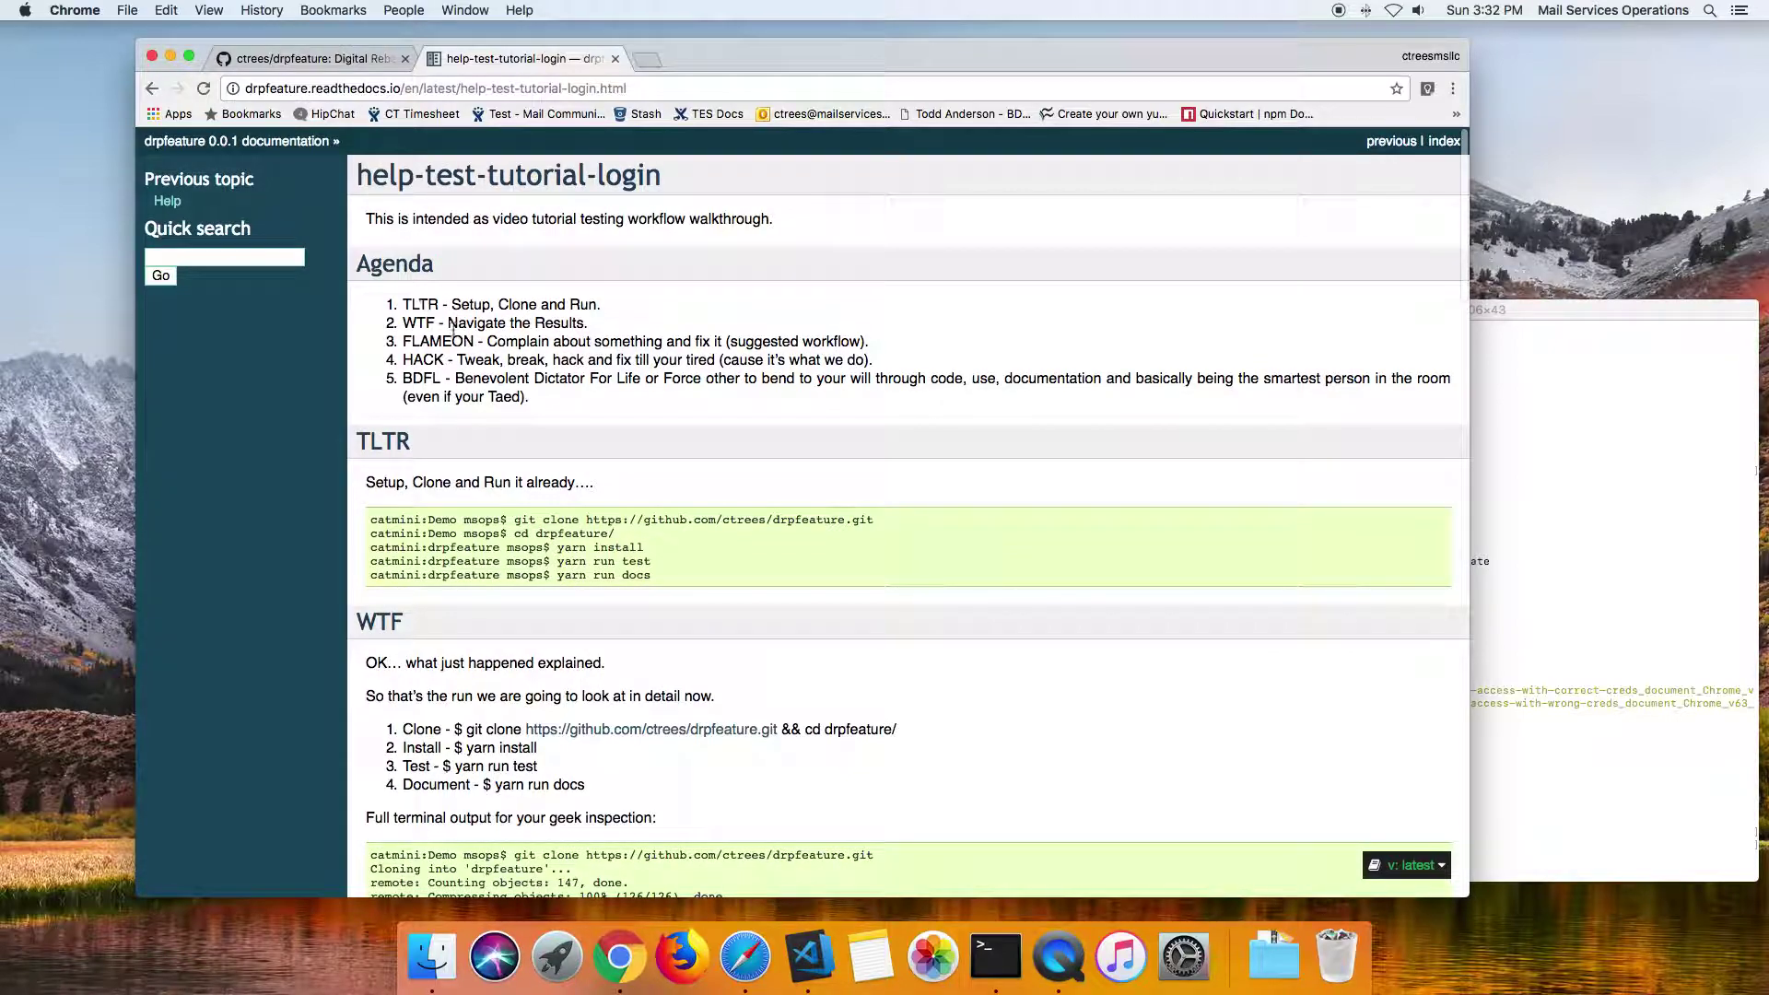
- Read through the tutorial's TLTR commands and the WTF section's full terminal output, then return to the start of the page
scroll(439, 320, "down", 2)
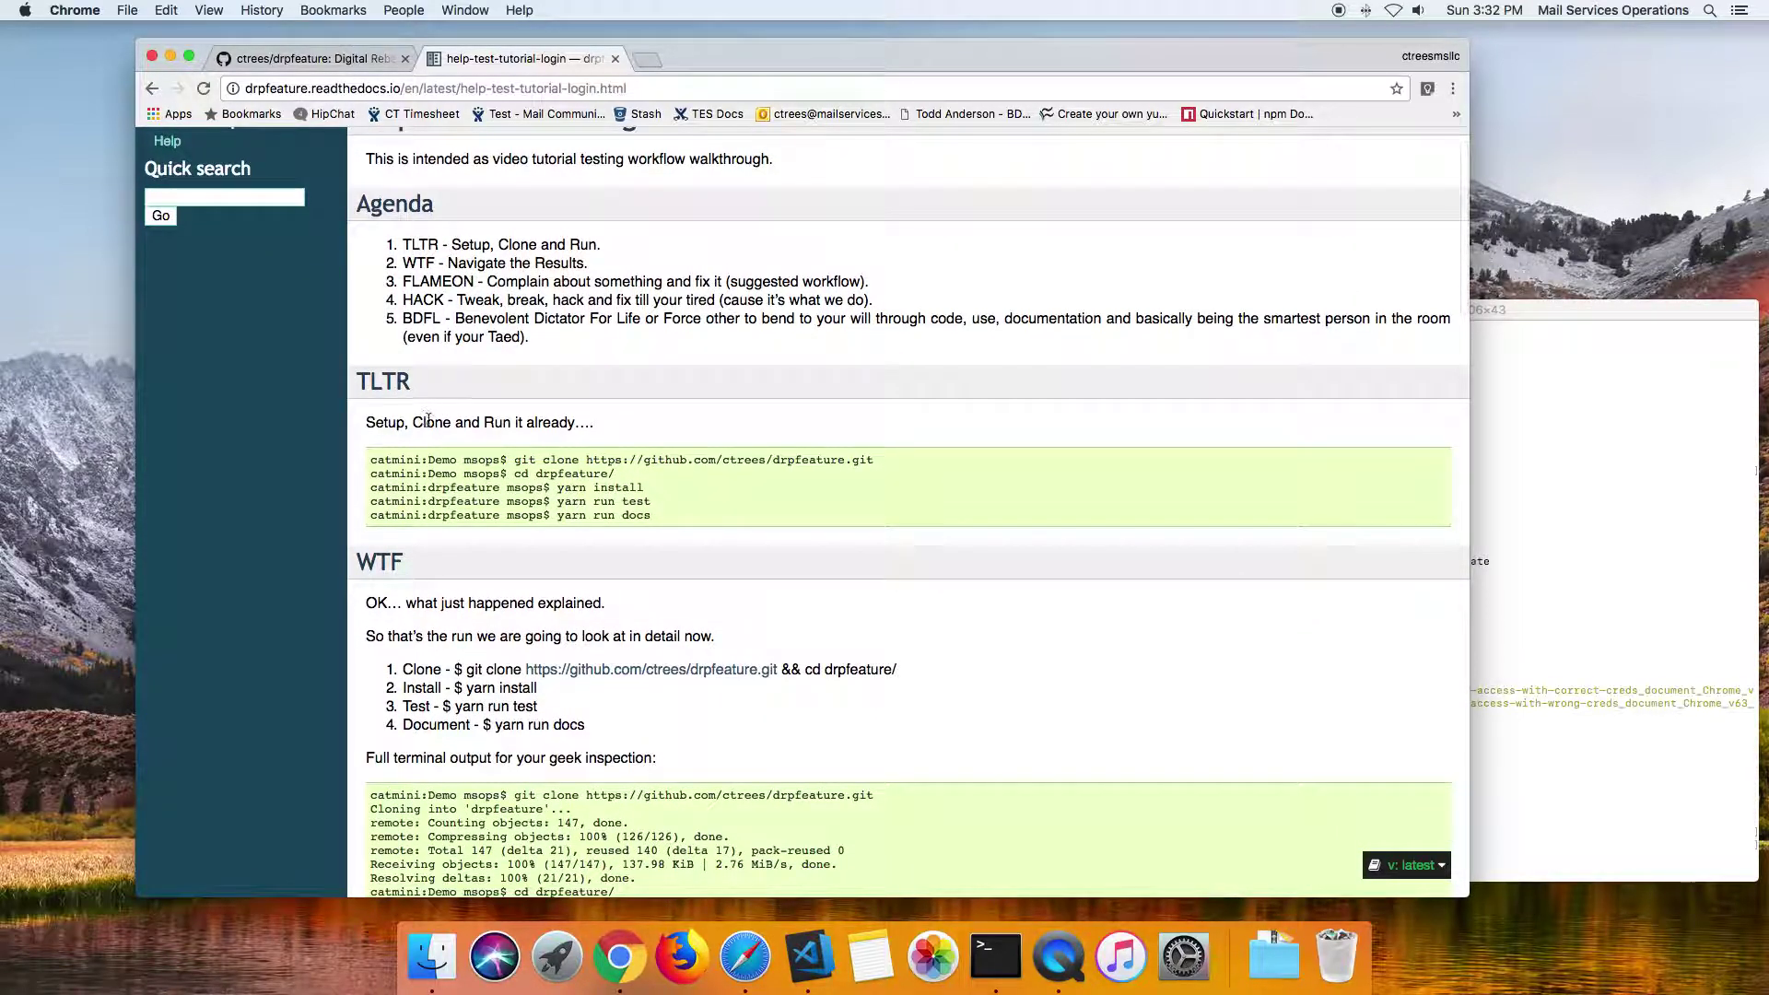
scroll(469, 440, "down", 6)
scroll(467, 441, "down", 2)
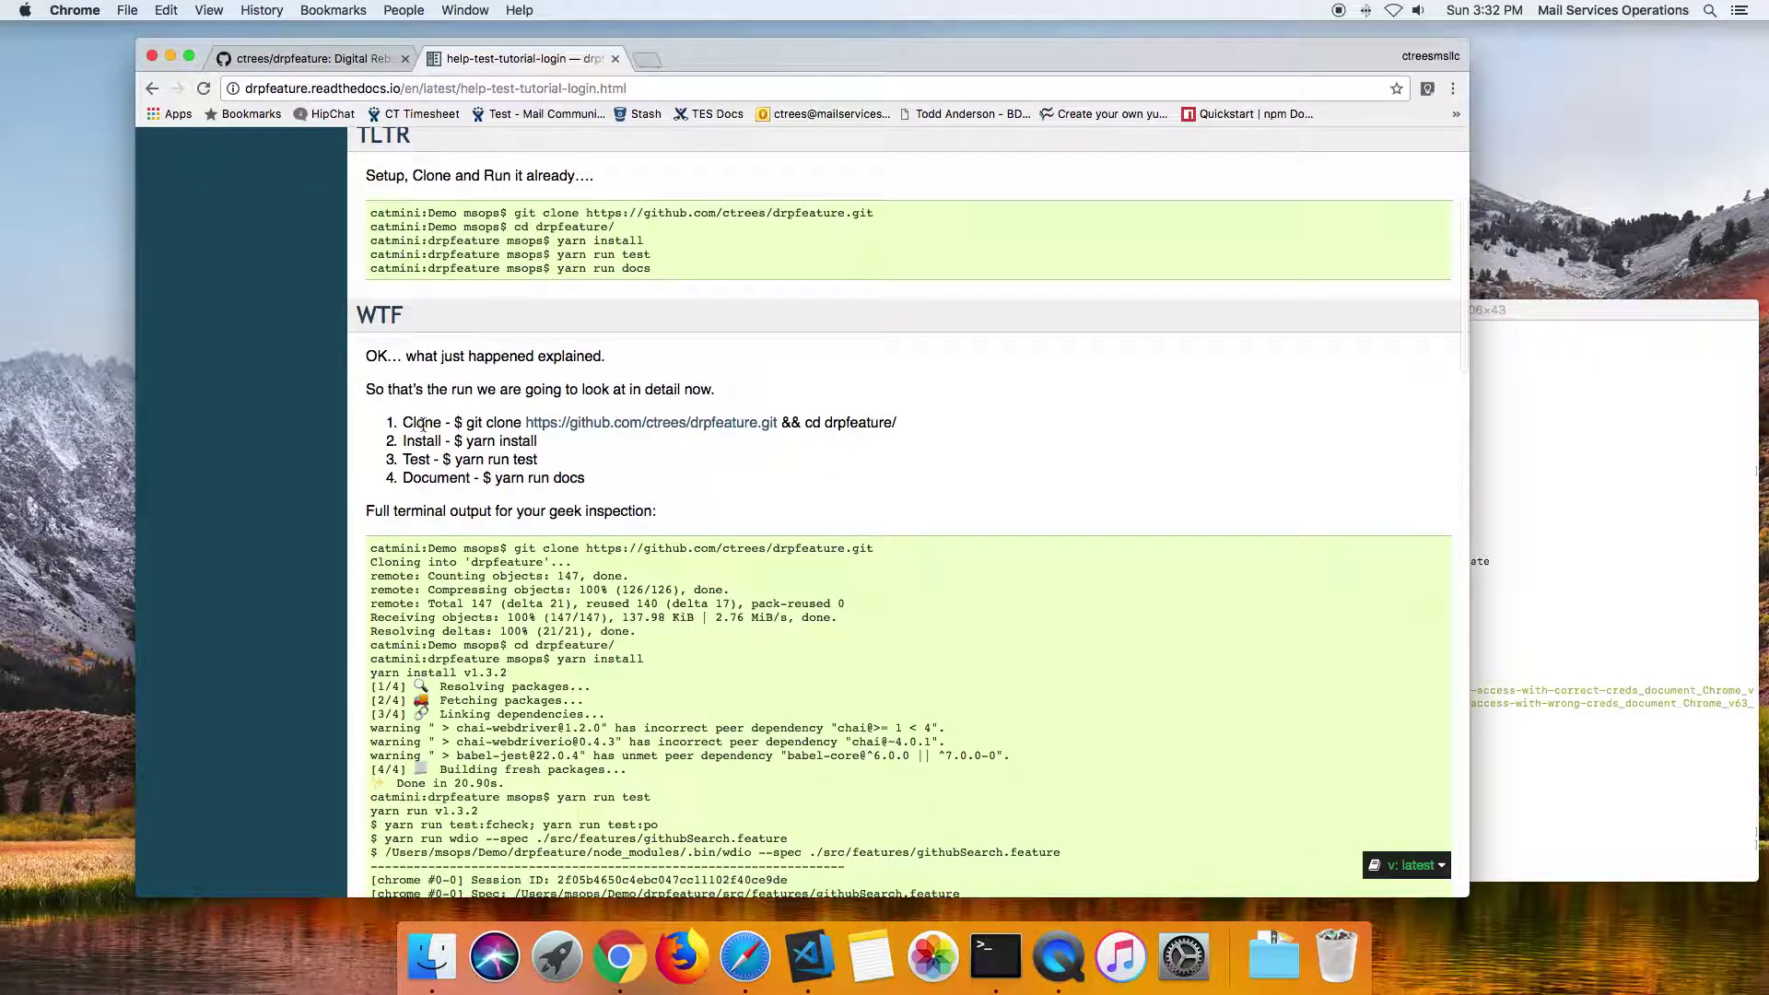
scroll(423, 428, "down", 4)
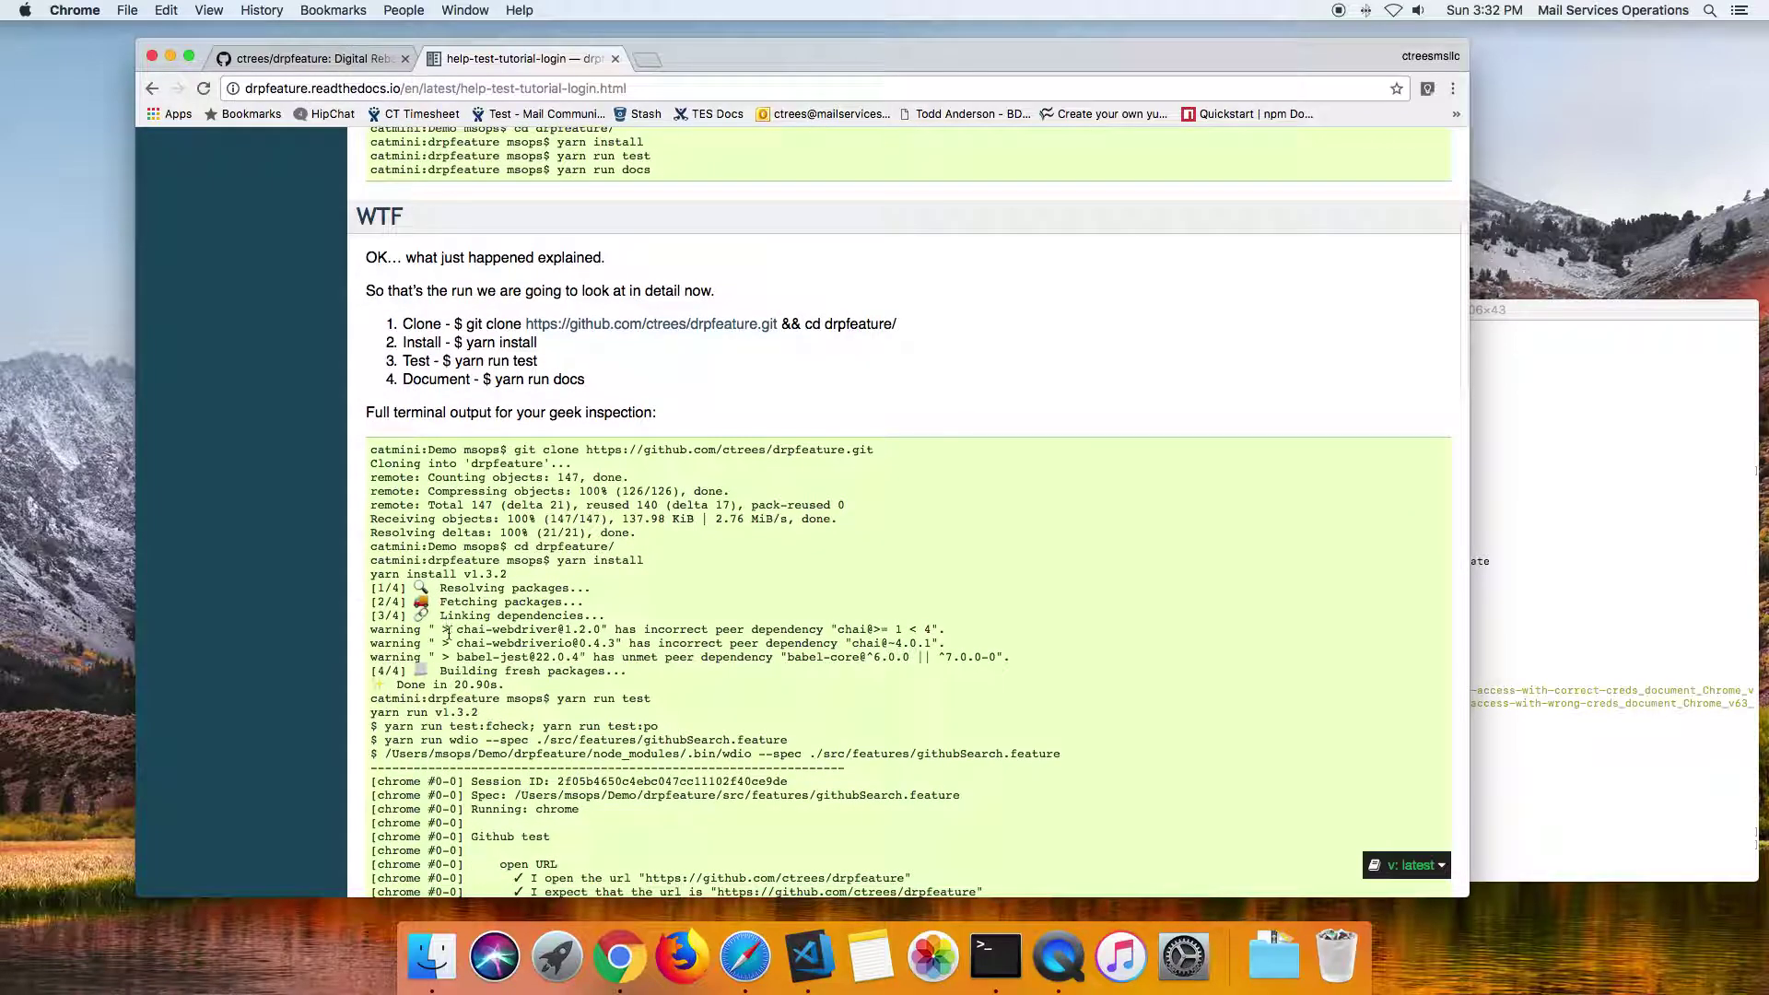
scroll(446, 639, "down", 5)
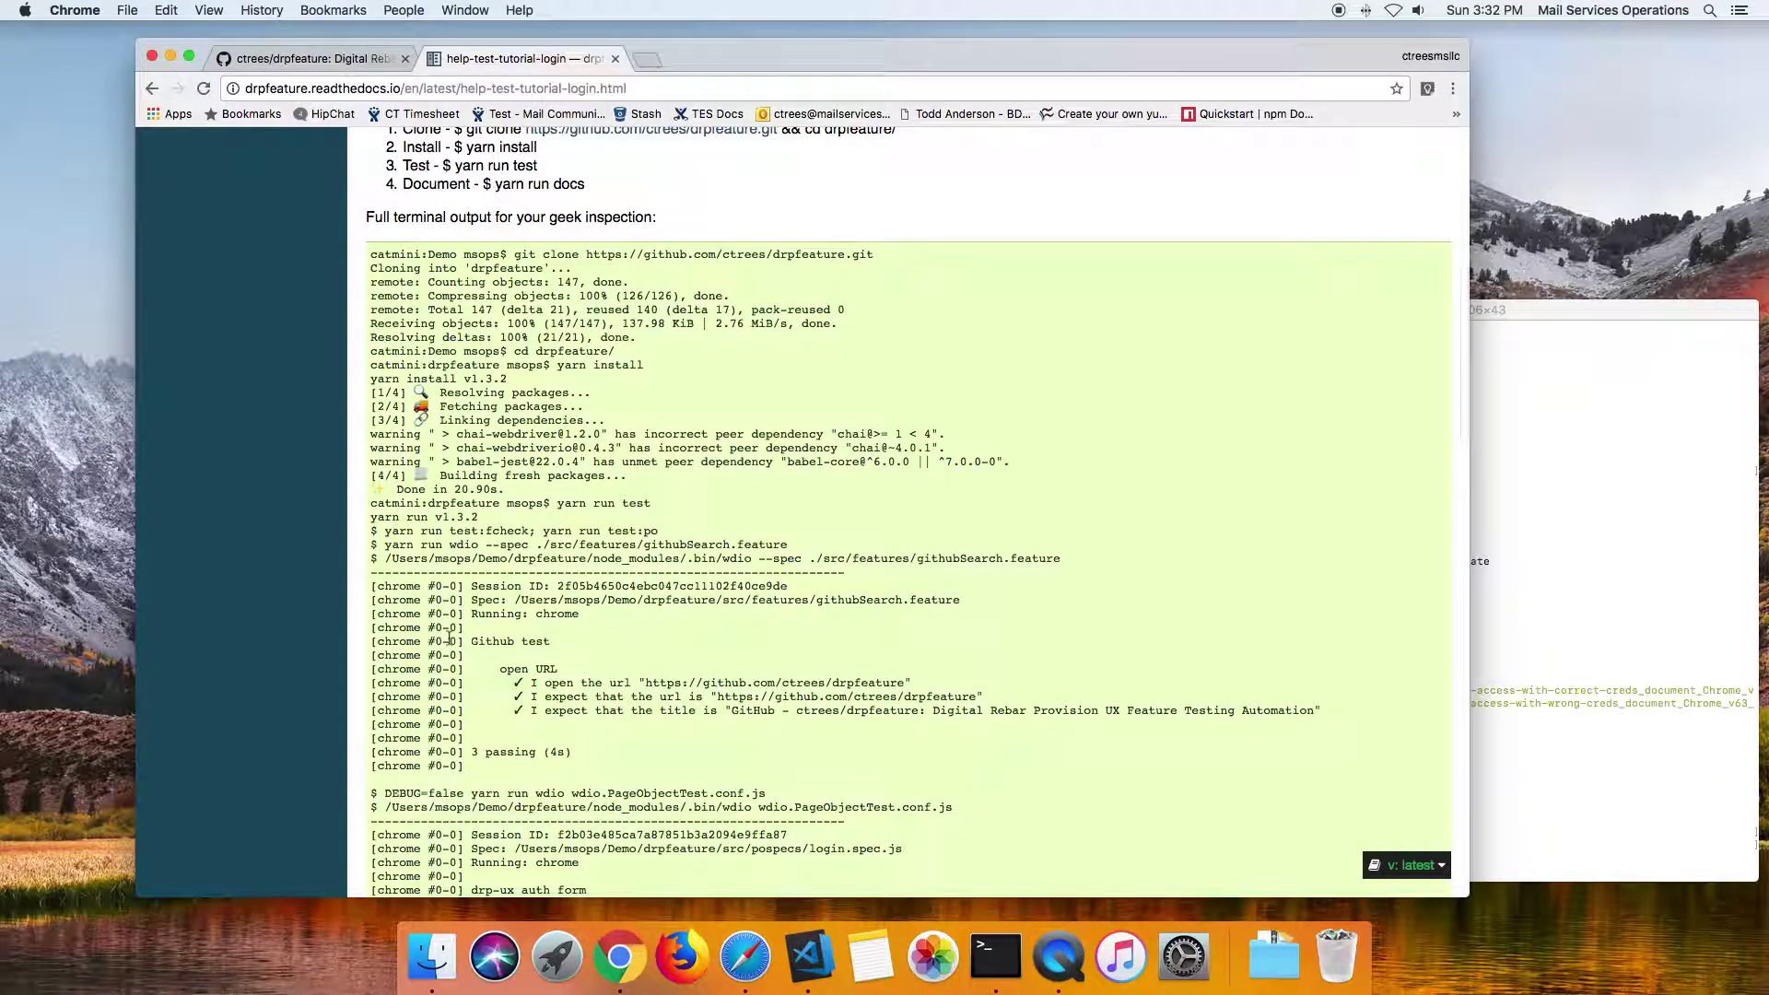
scroll(533, 700, "down", 4)
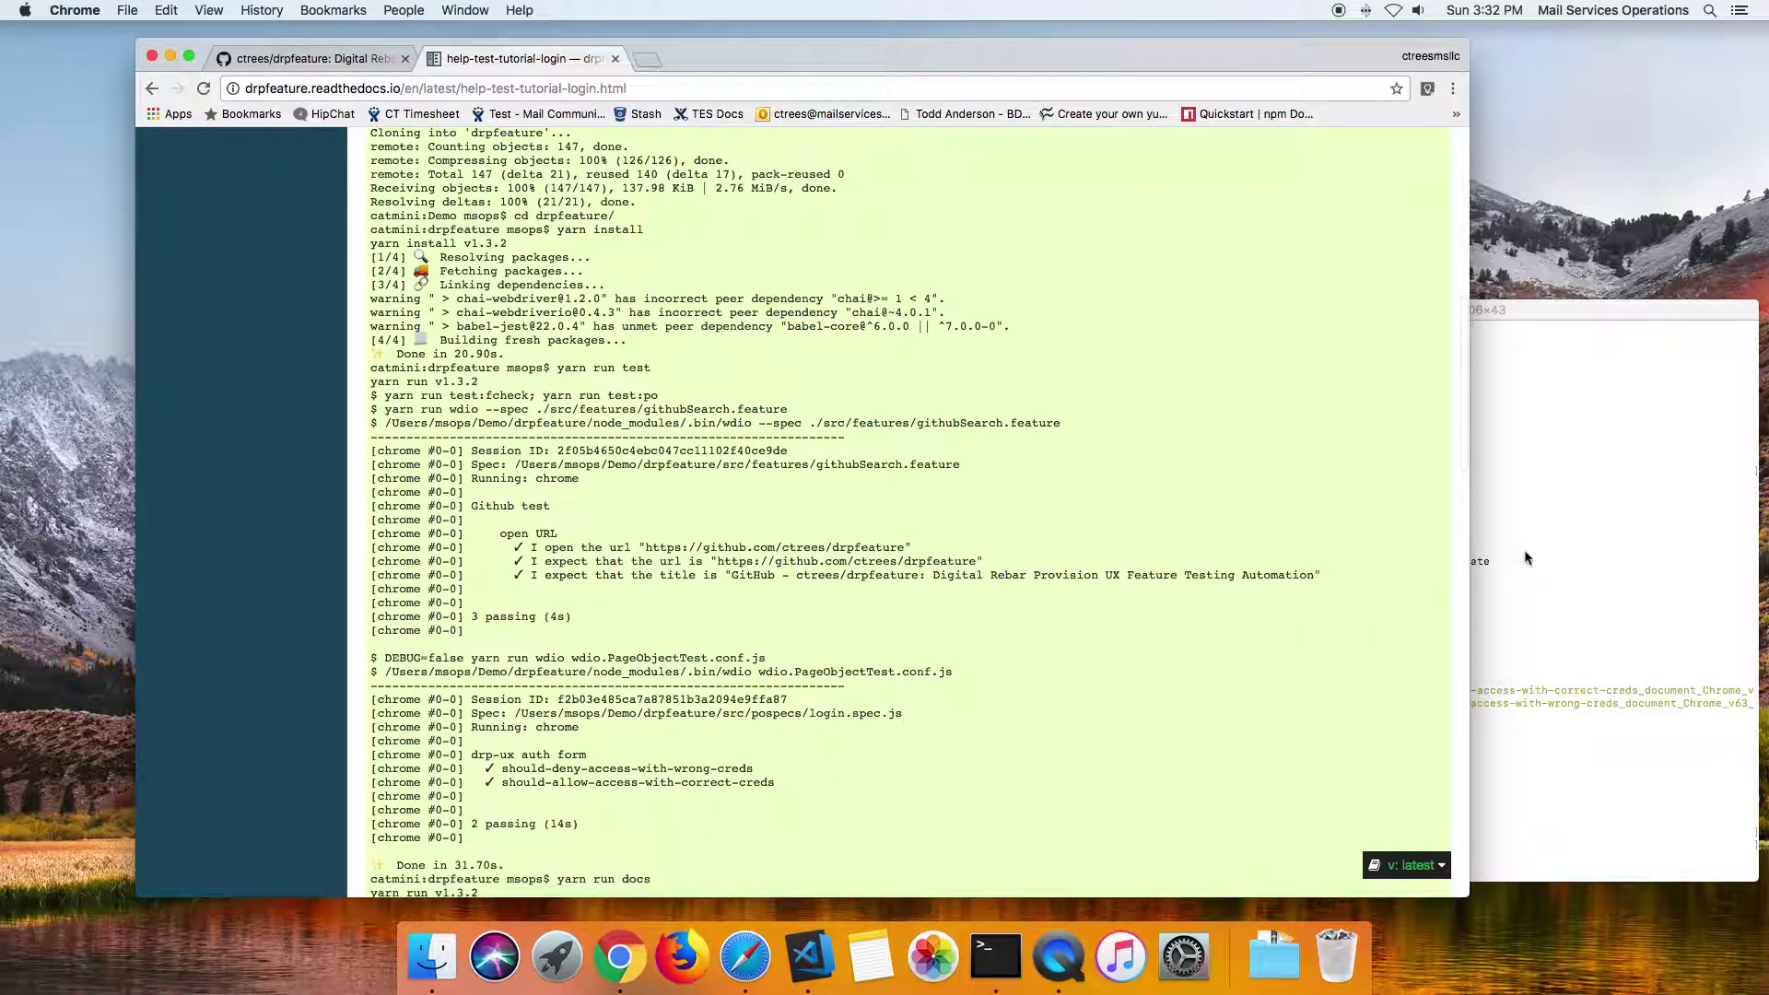
scroll(903, 523, "down", 5)
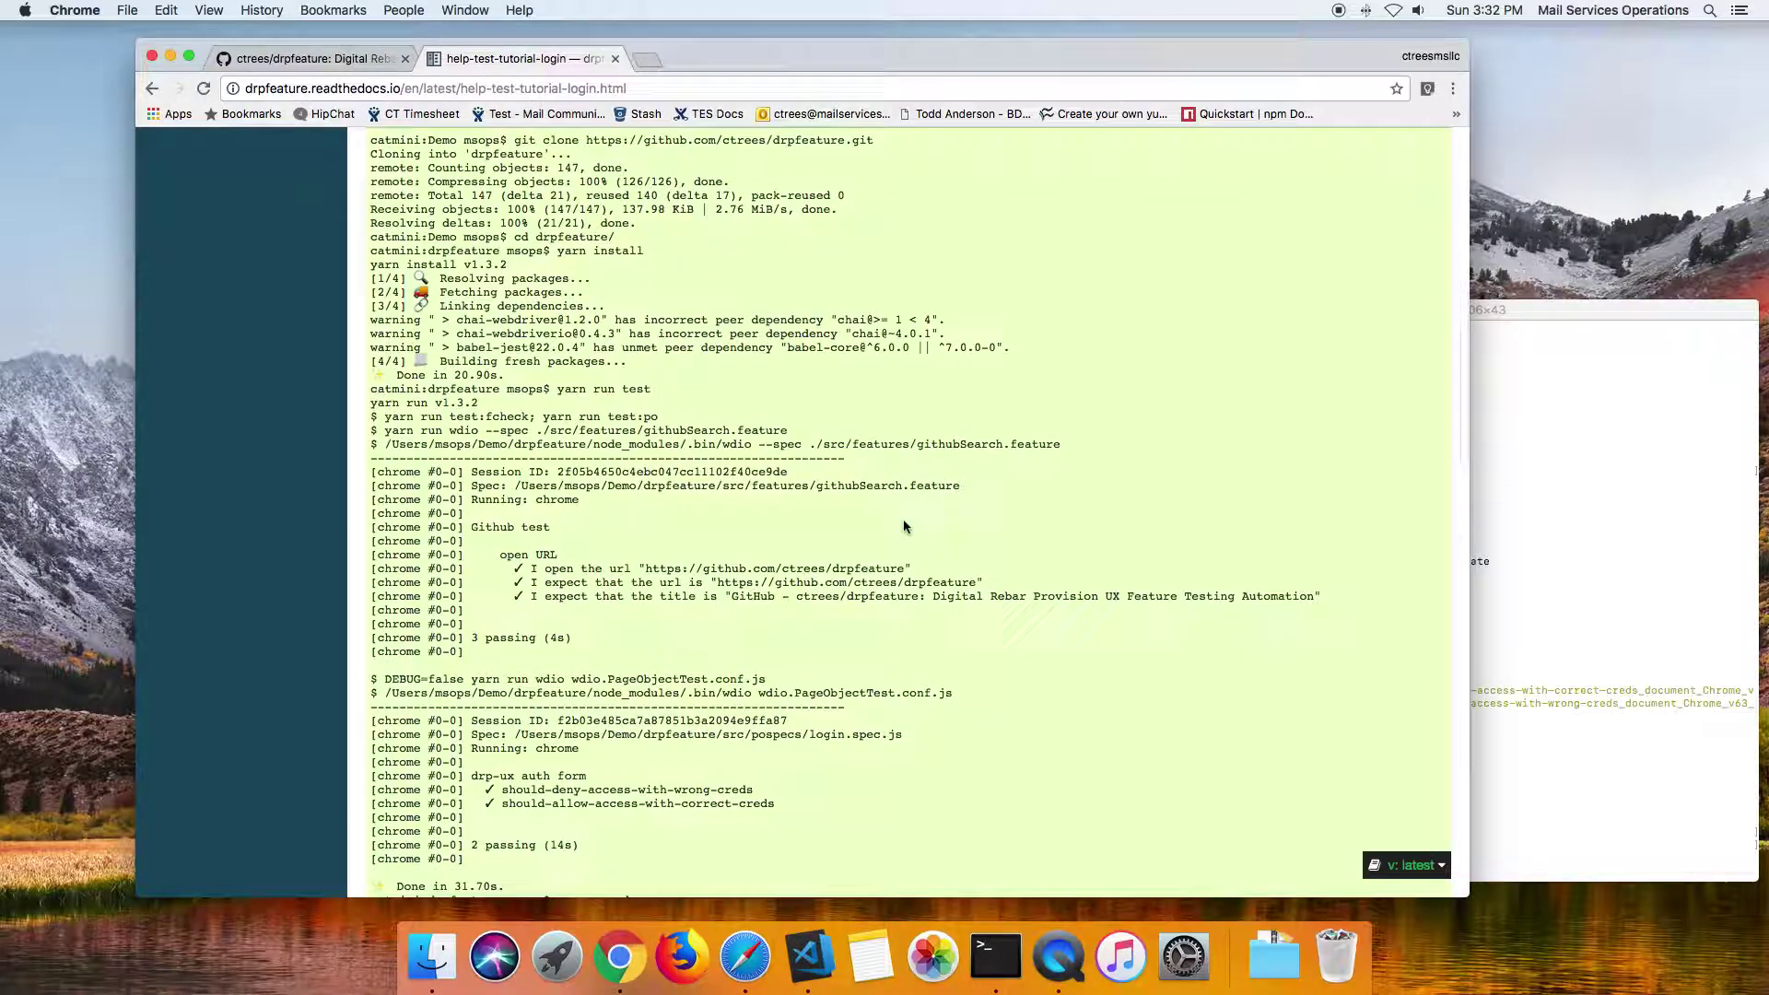
scroll(903, 526, "down", 15)
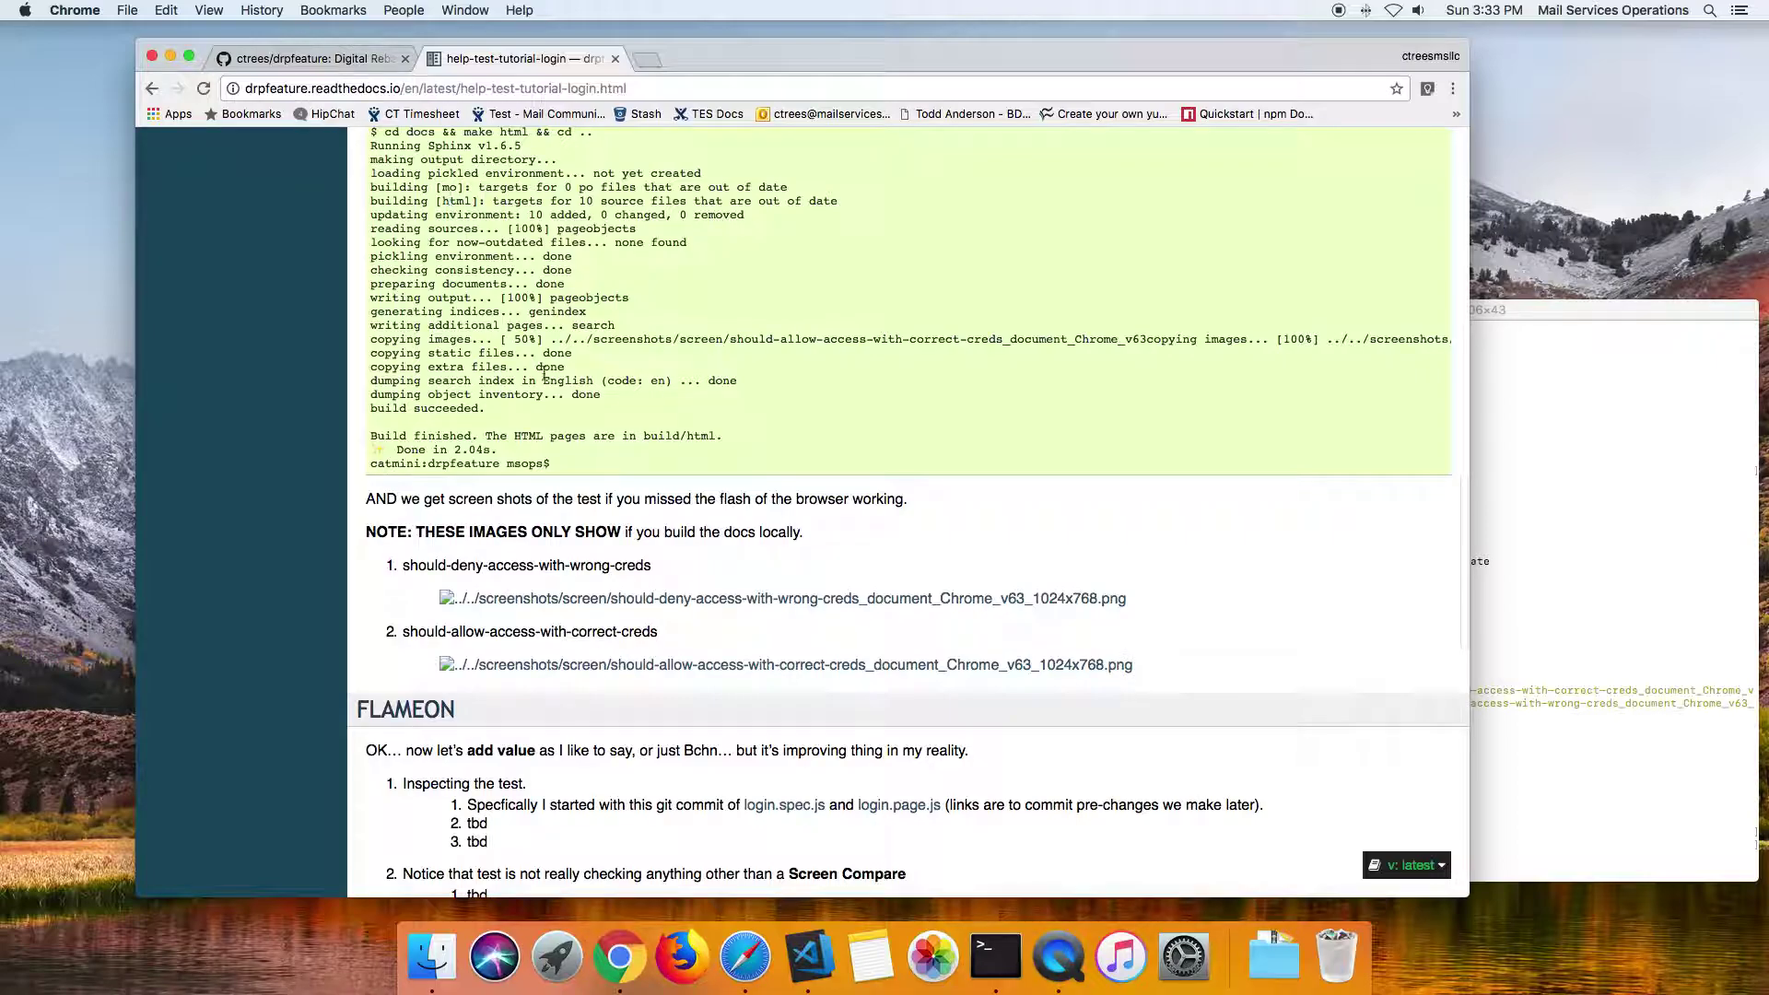
key("Home")
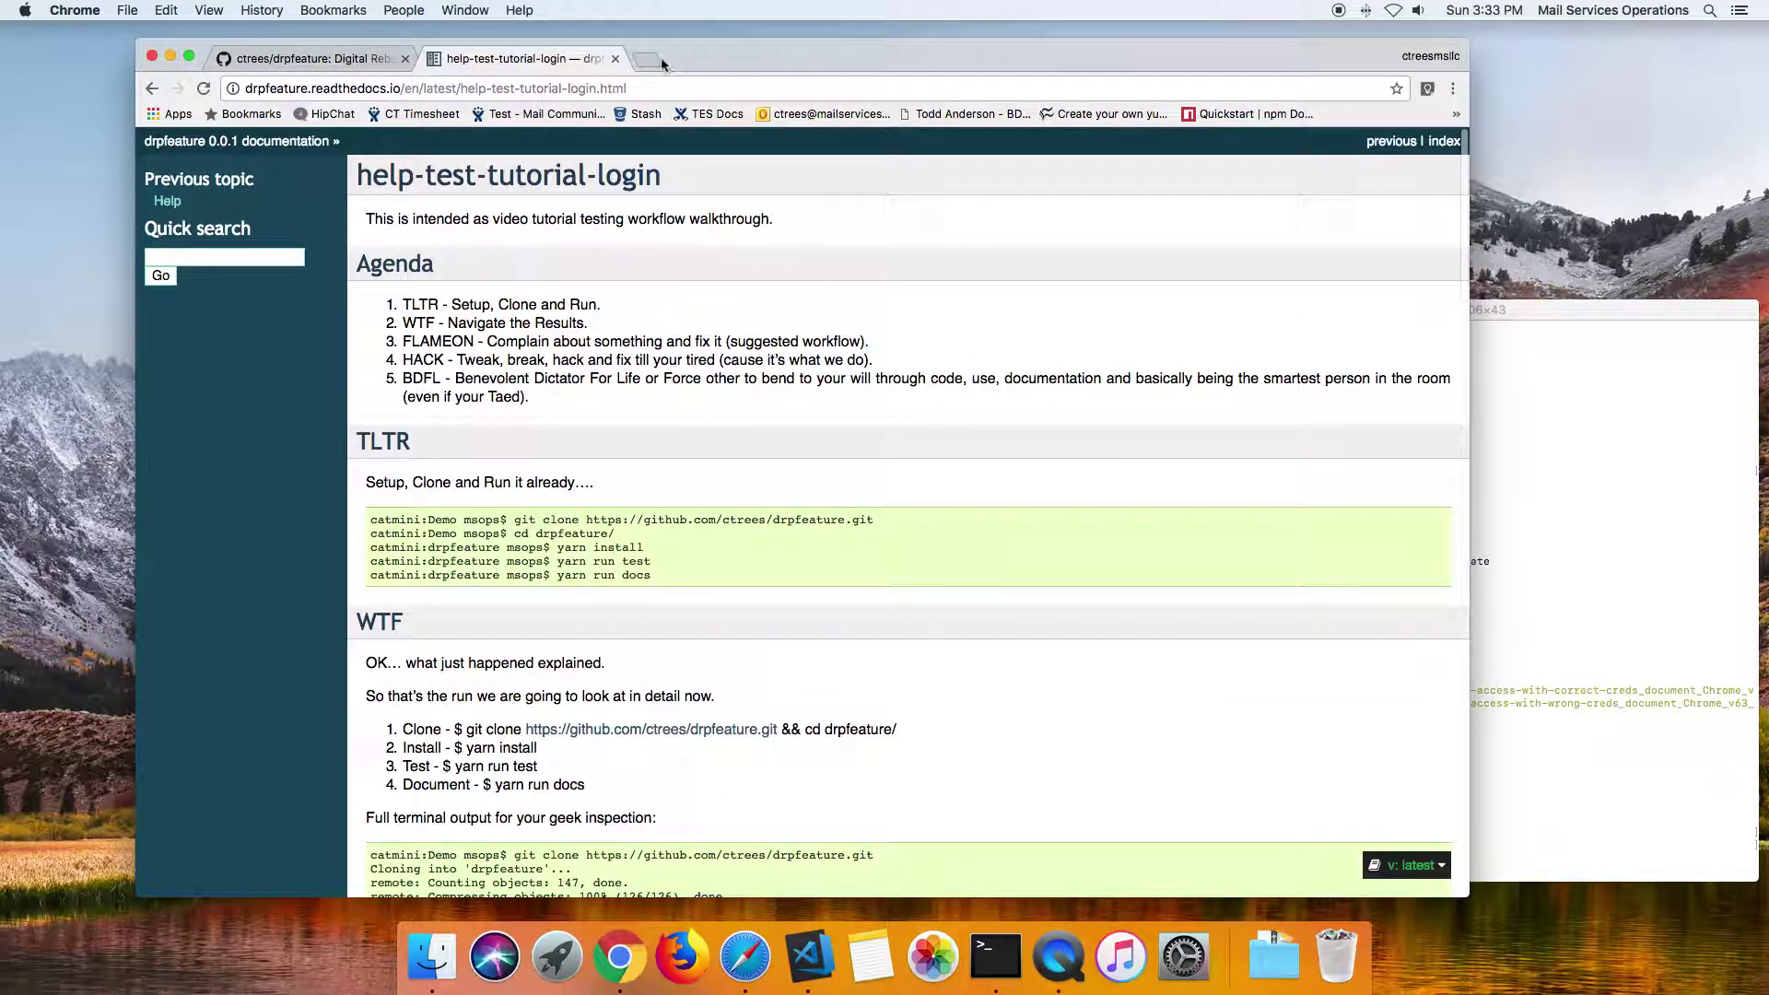
- Switch to Terminal and rerun open docs/build/html/index.html to open the locally built documentation
left_click(1510, 306)
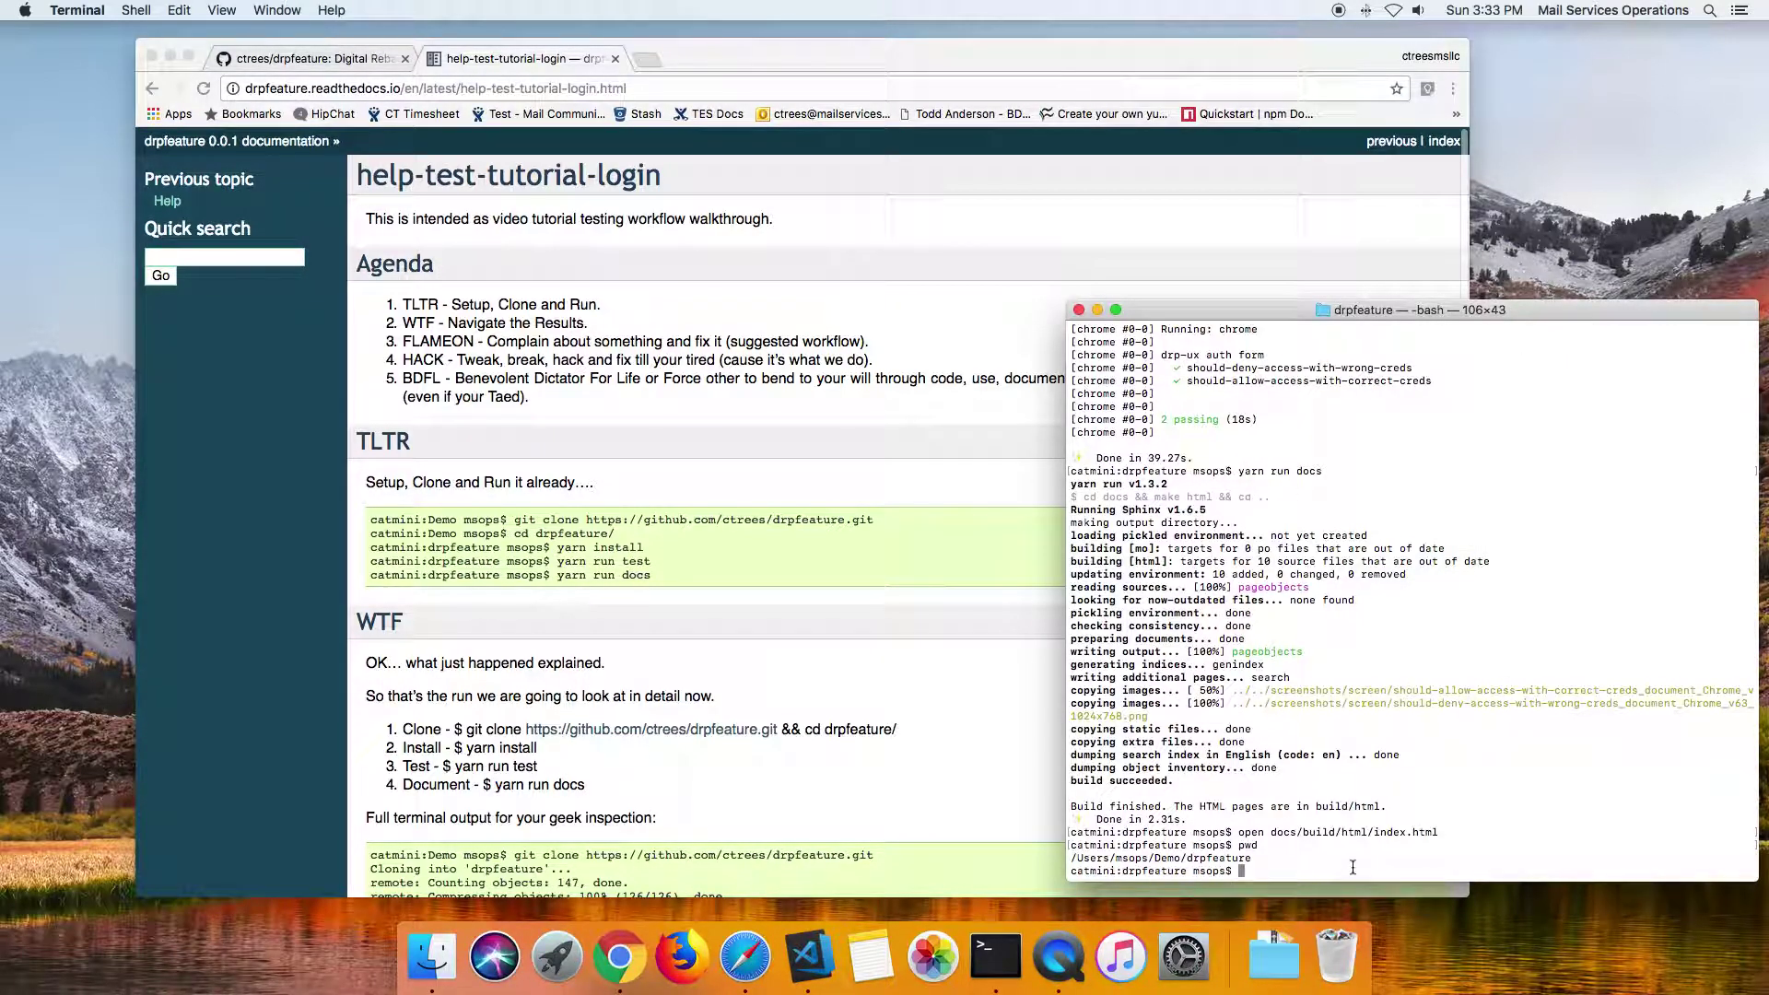
key("Up")
key("Up")
key("Return")
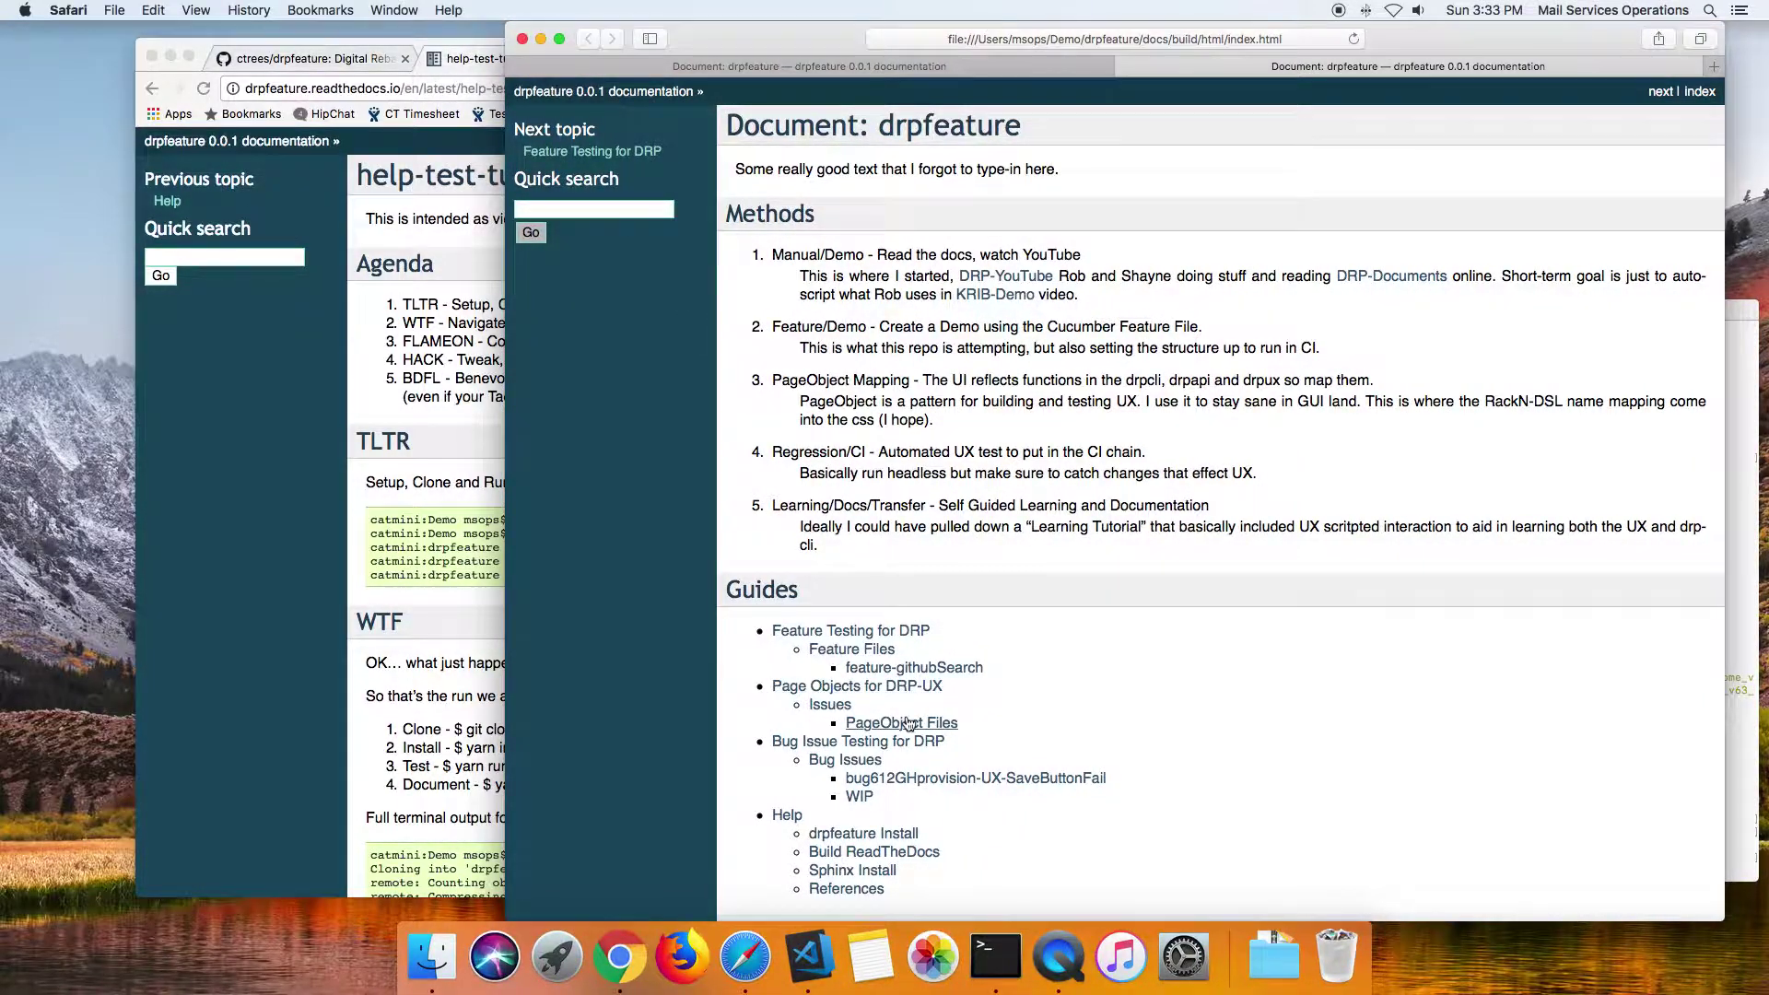
- View the drpfeature Install help page in the local documentation, then open its previous topic, bug612GHprovision-UX-SaveButtonFail
scroll(907, 722, "down", 5)
left_click(867, 565)
scroll(867, 573, "down", 5)
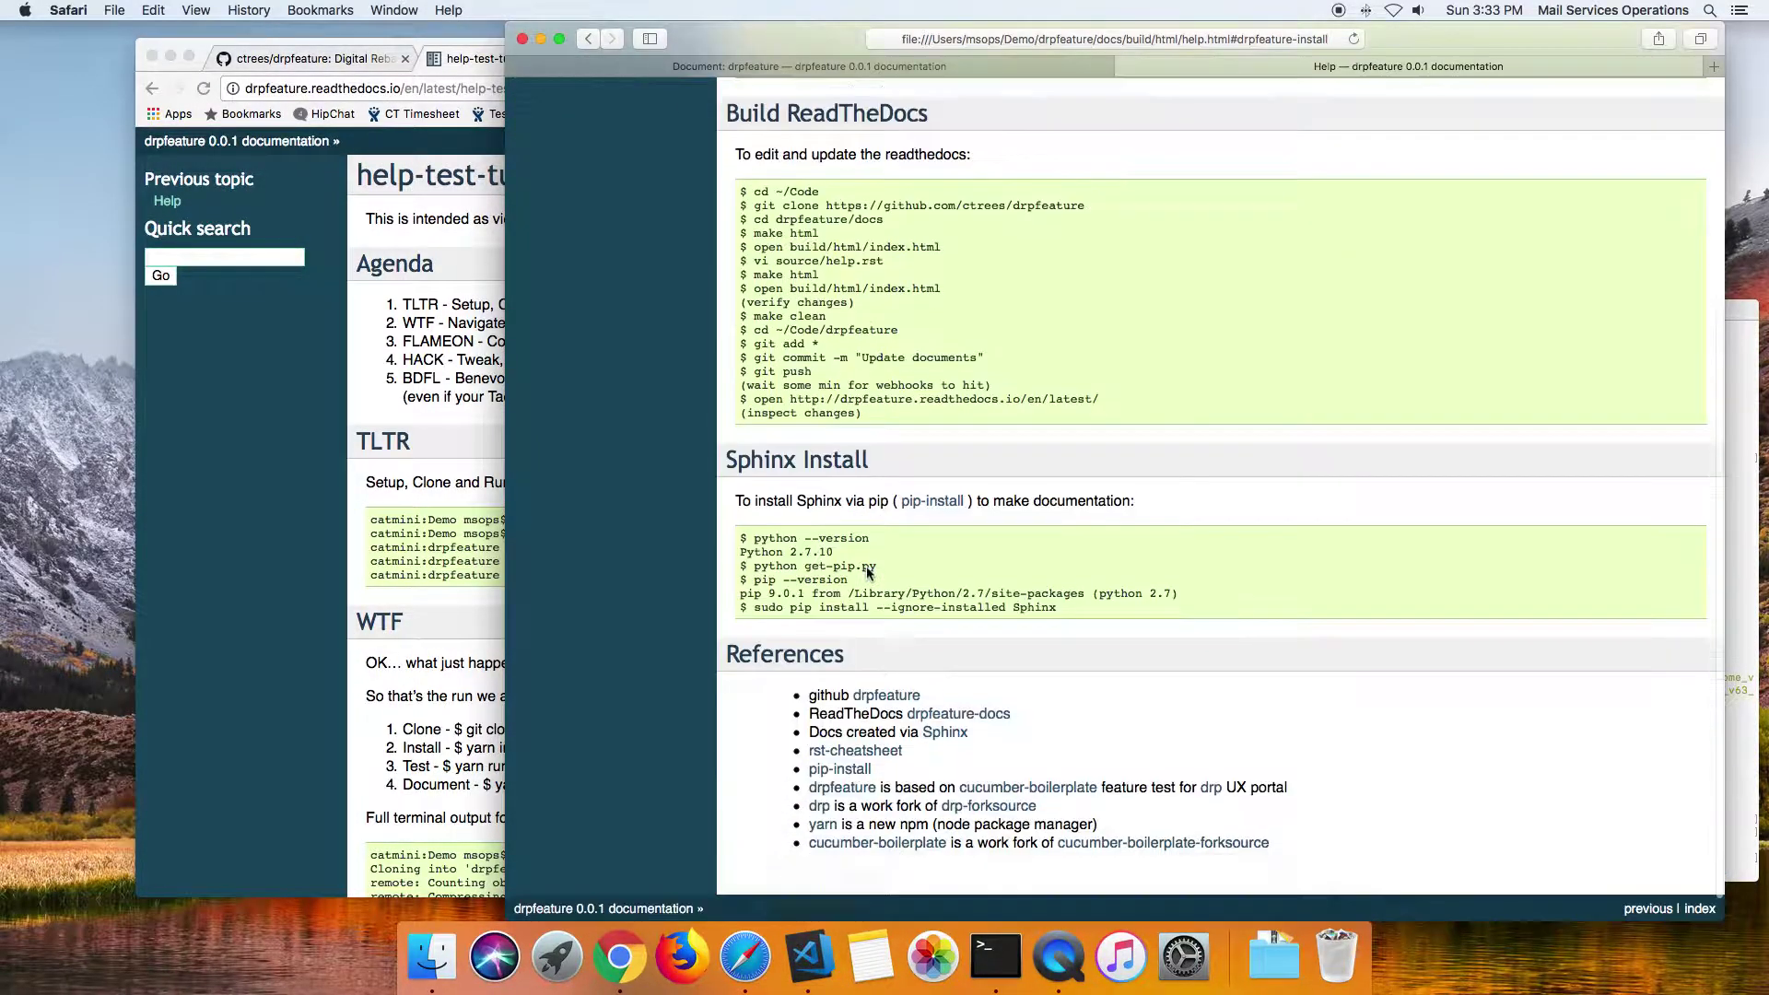
scroll(866, 566, "up", 5)
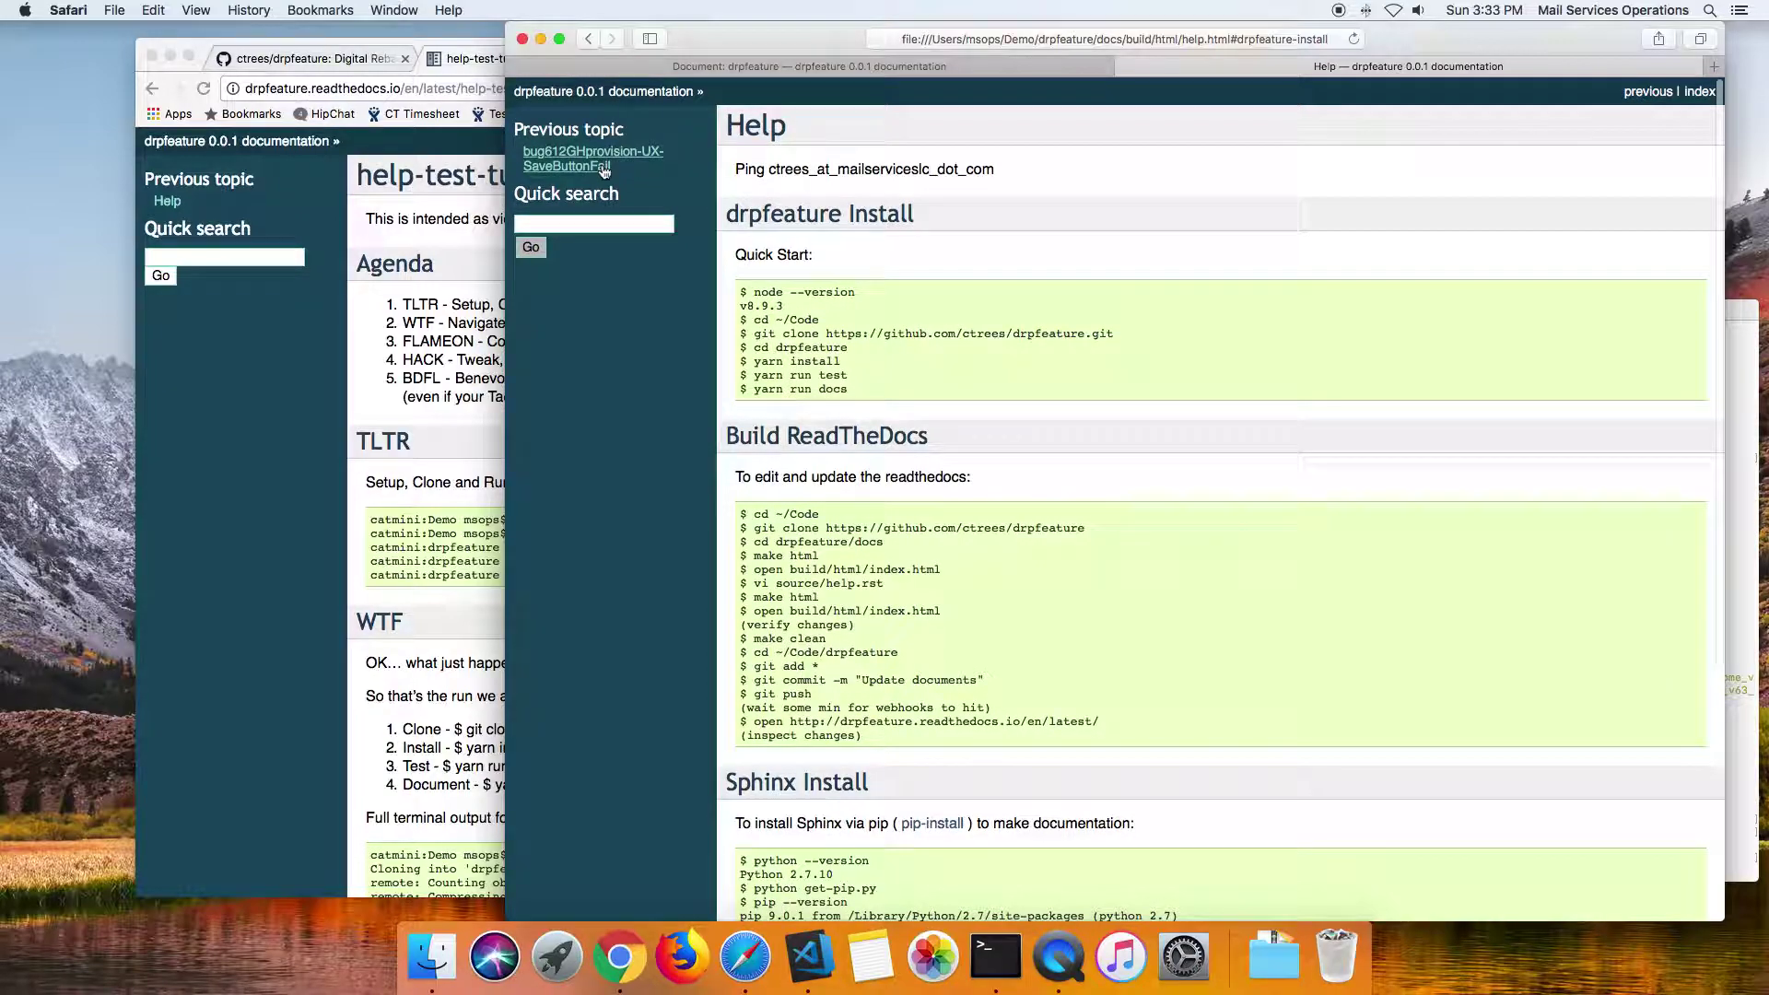
left_click(596, 157)
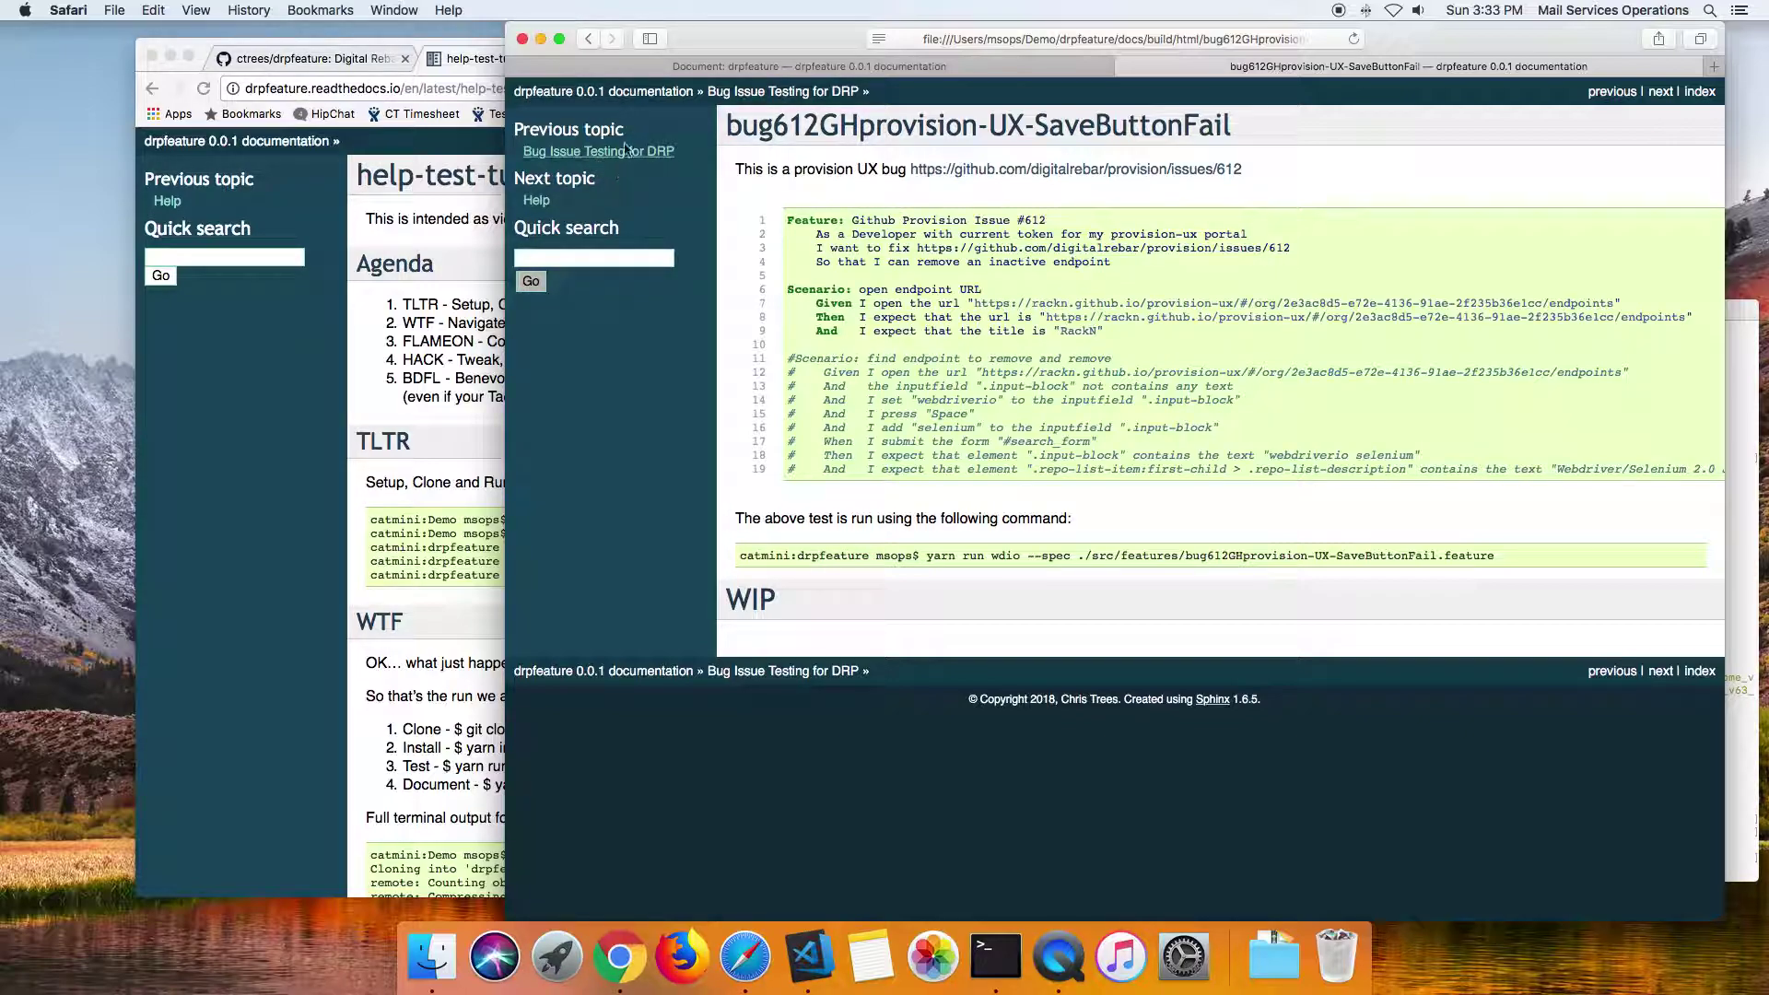
- From the local documentation index, open Page Objects for DRP-UX and view the pageobject-login testing results and its code page
left_click(635, 92)
scroll(922, 314, "down", 5)
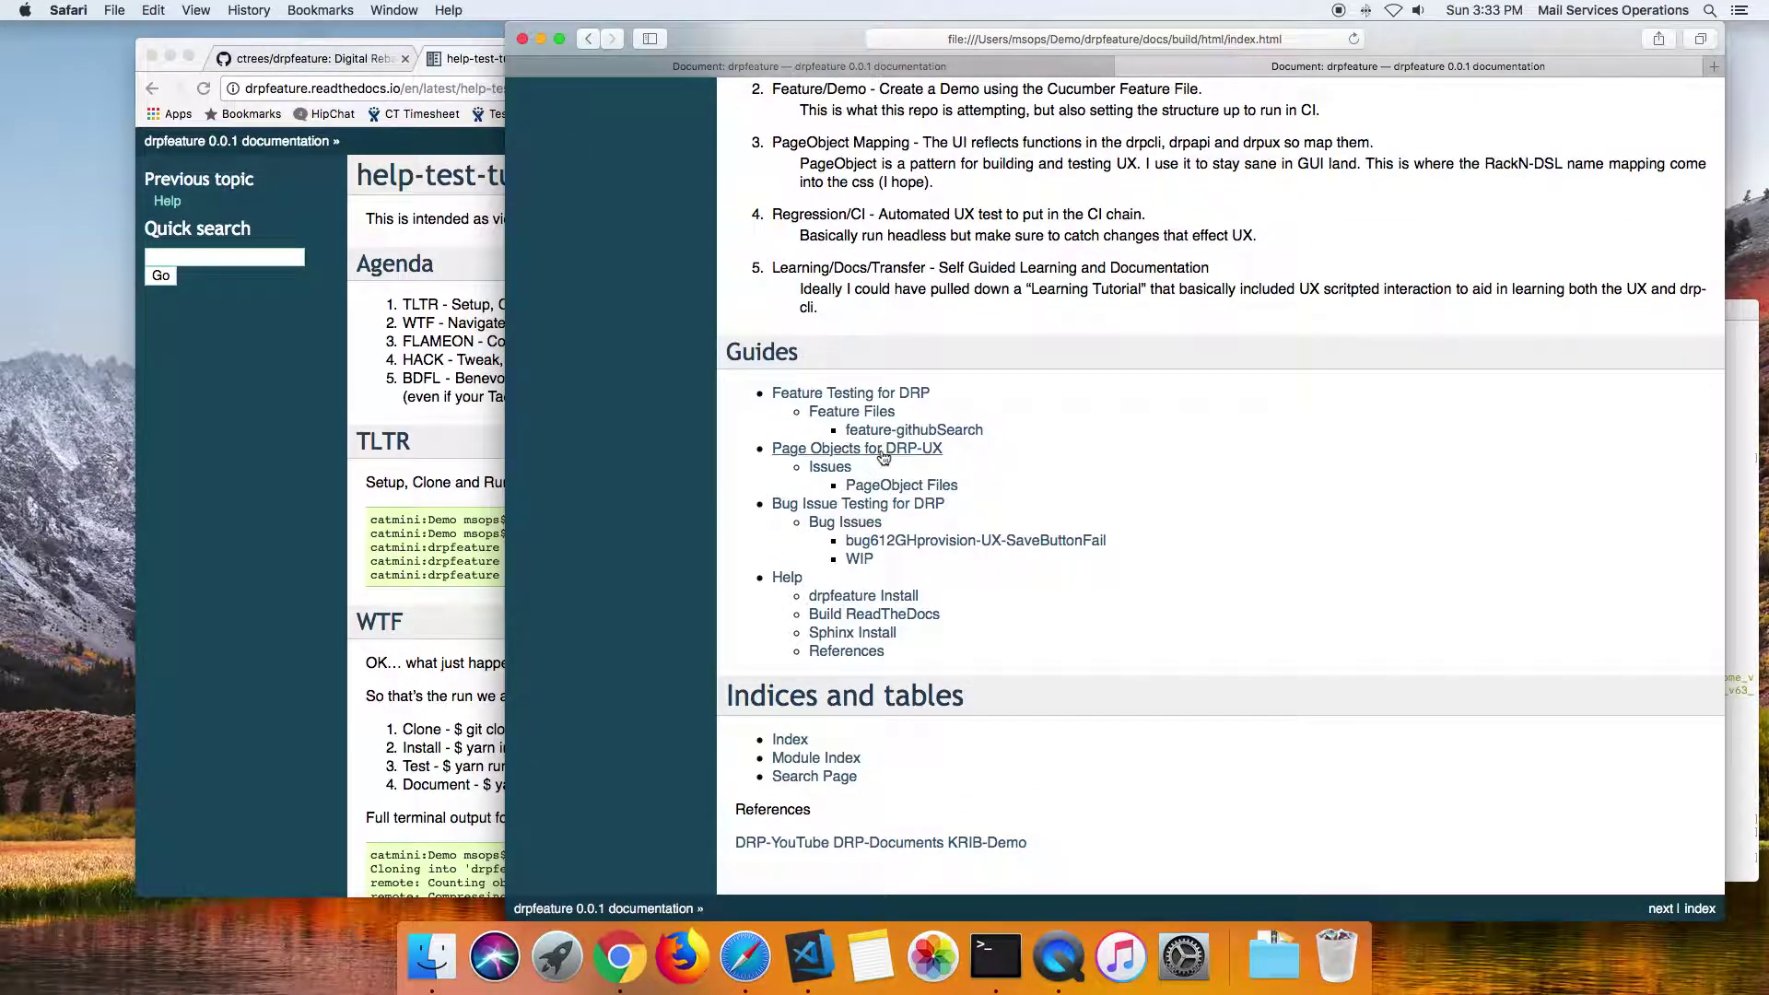
left_click(883, 451)
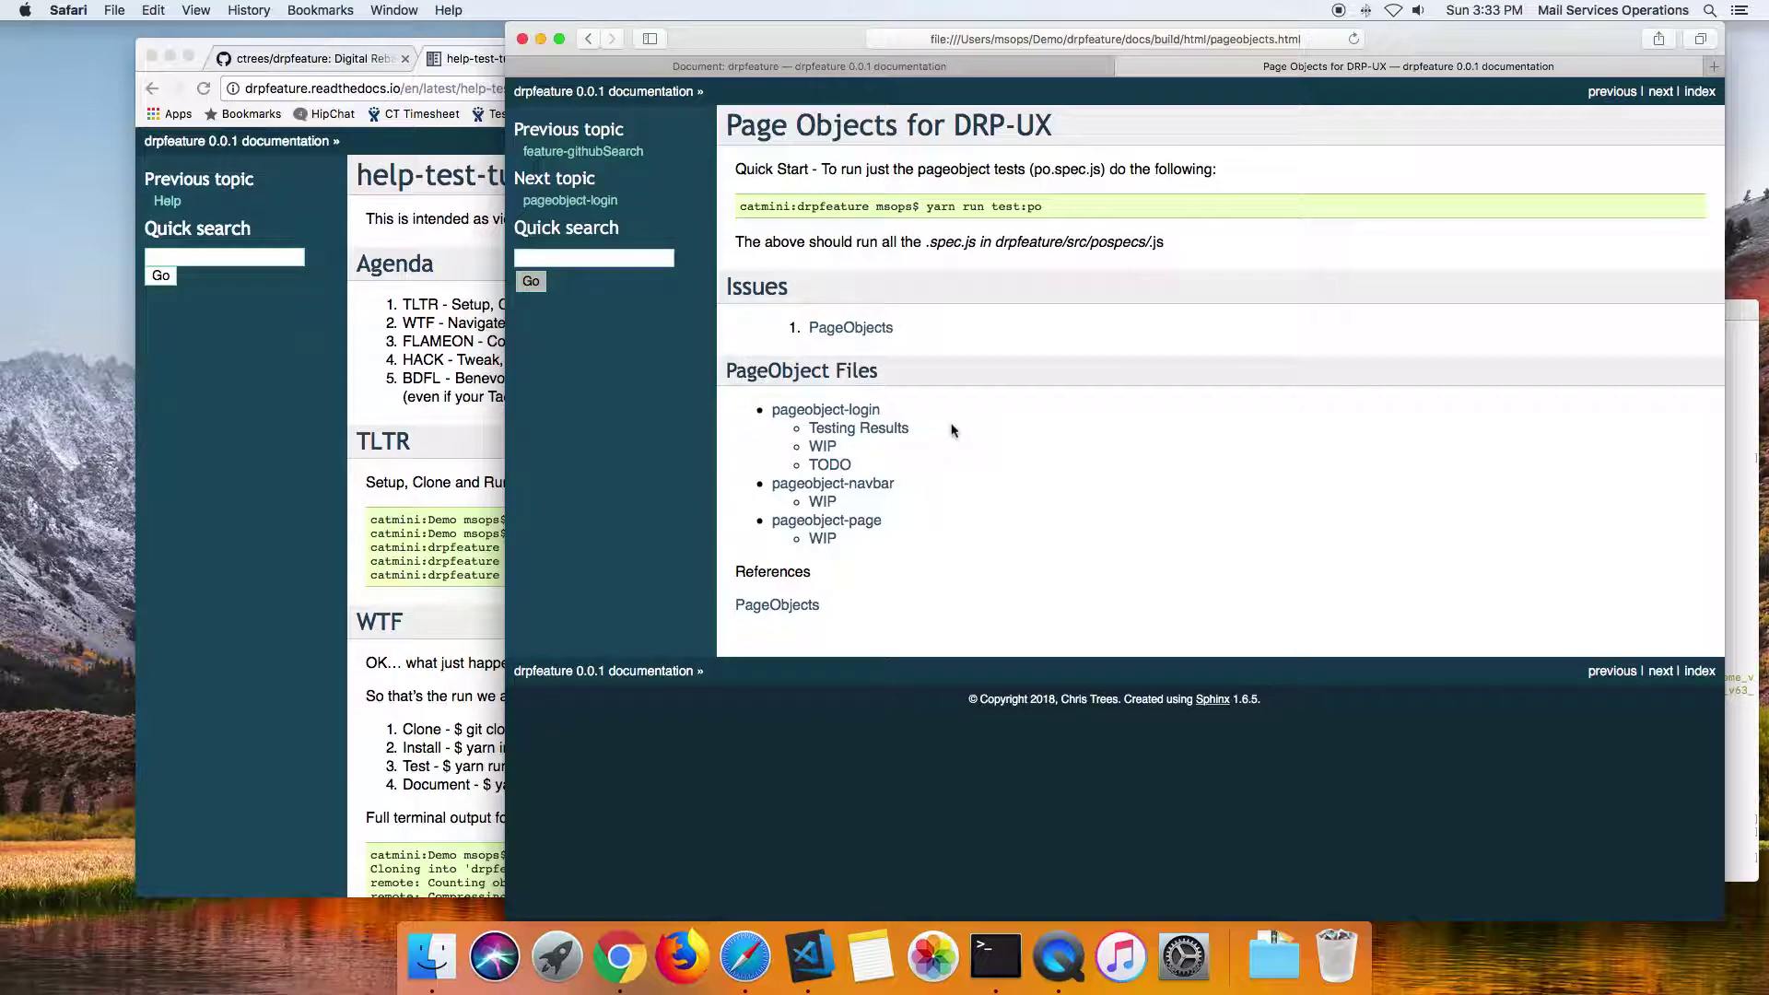
left_click(843, 428)
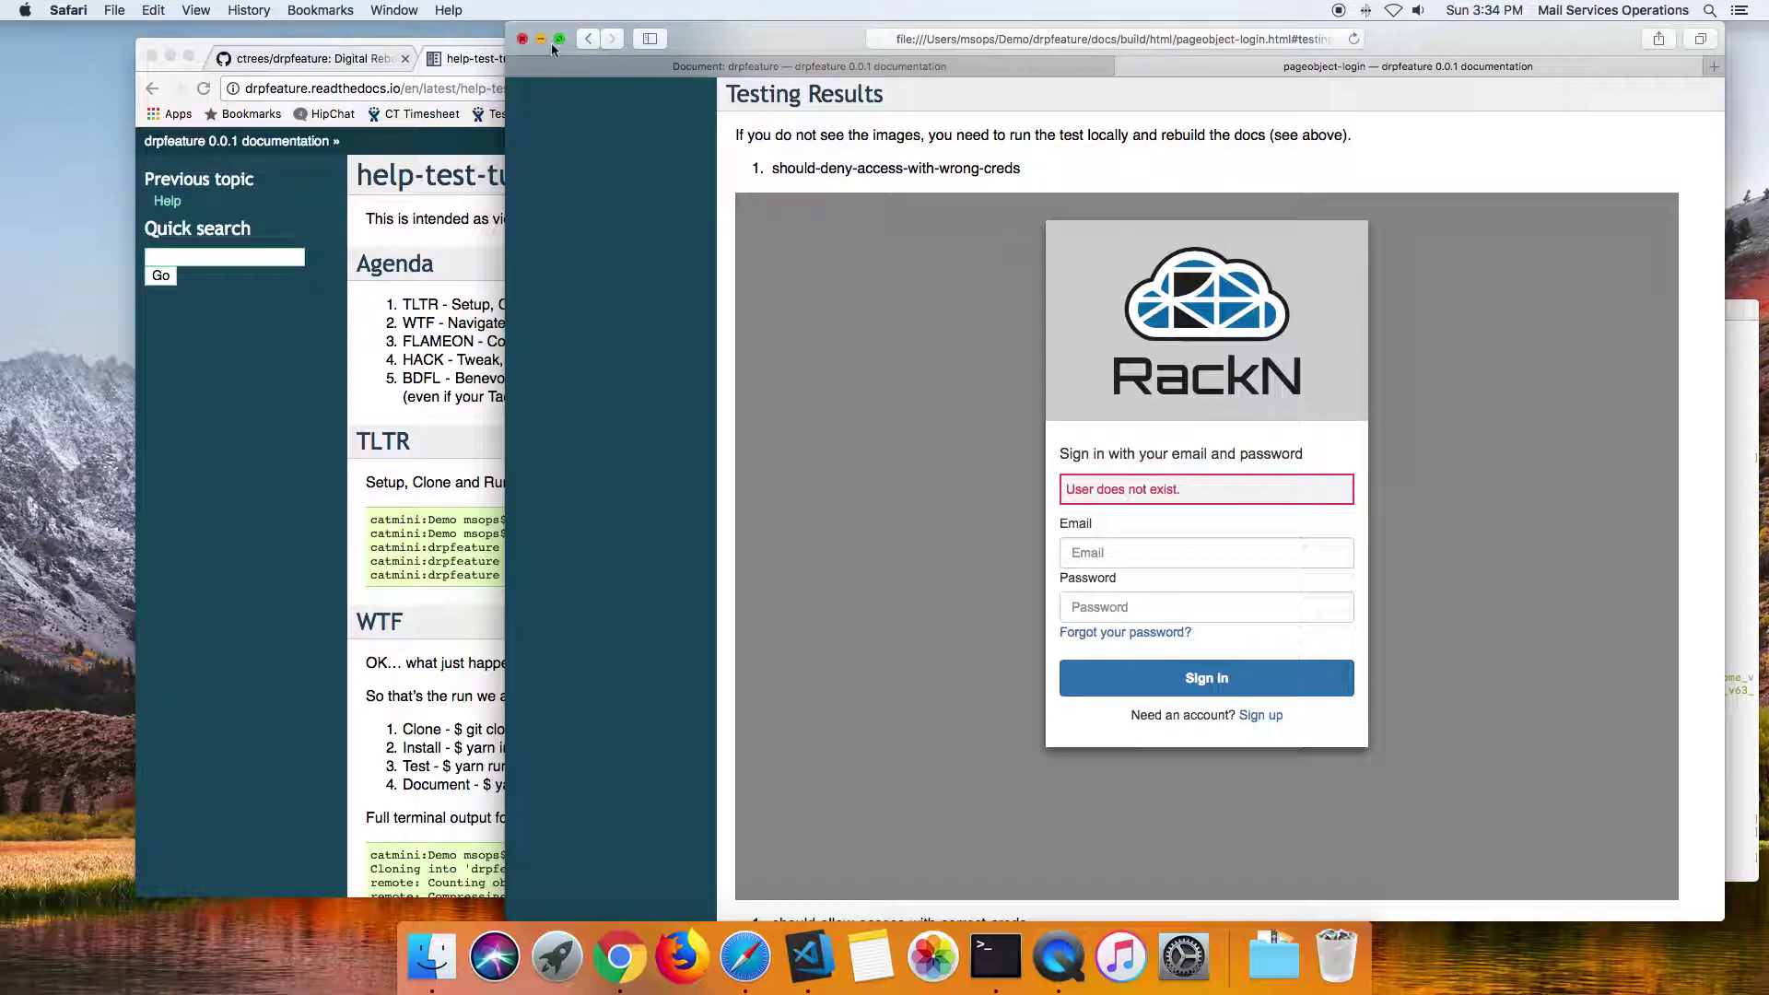
left_click(588, 39)
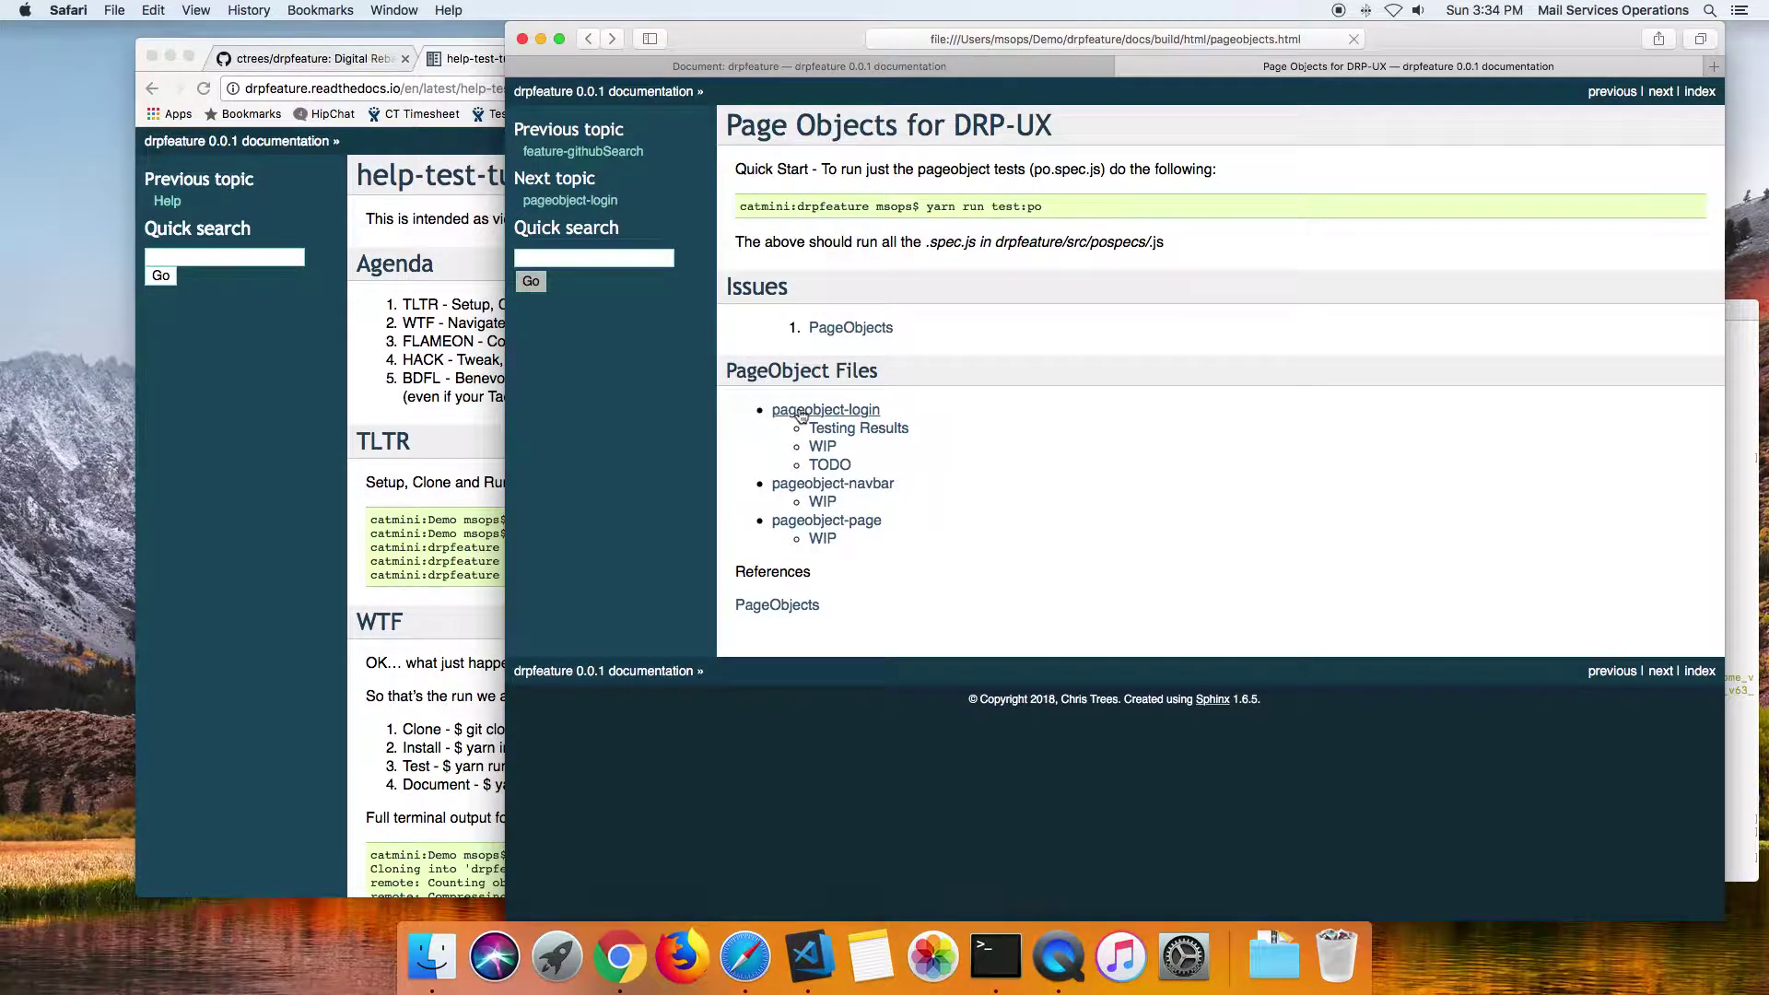
left_click(788, 410)
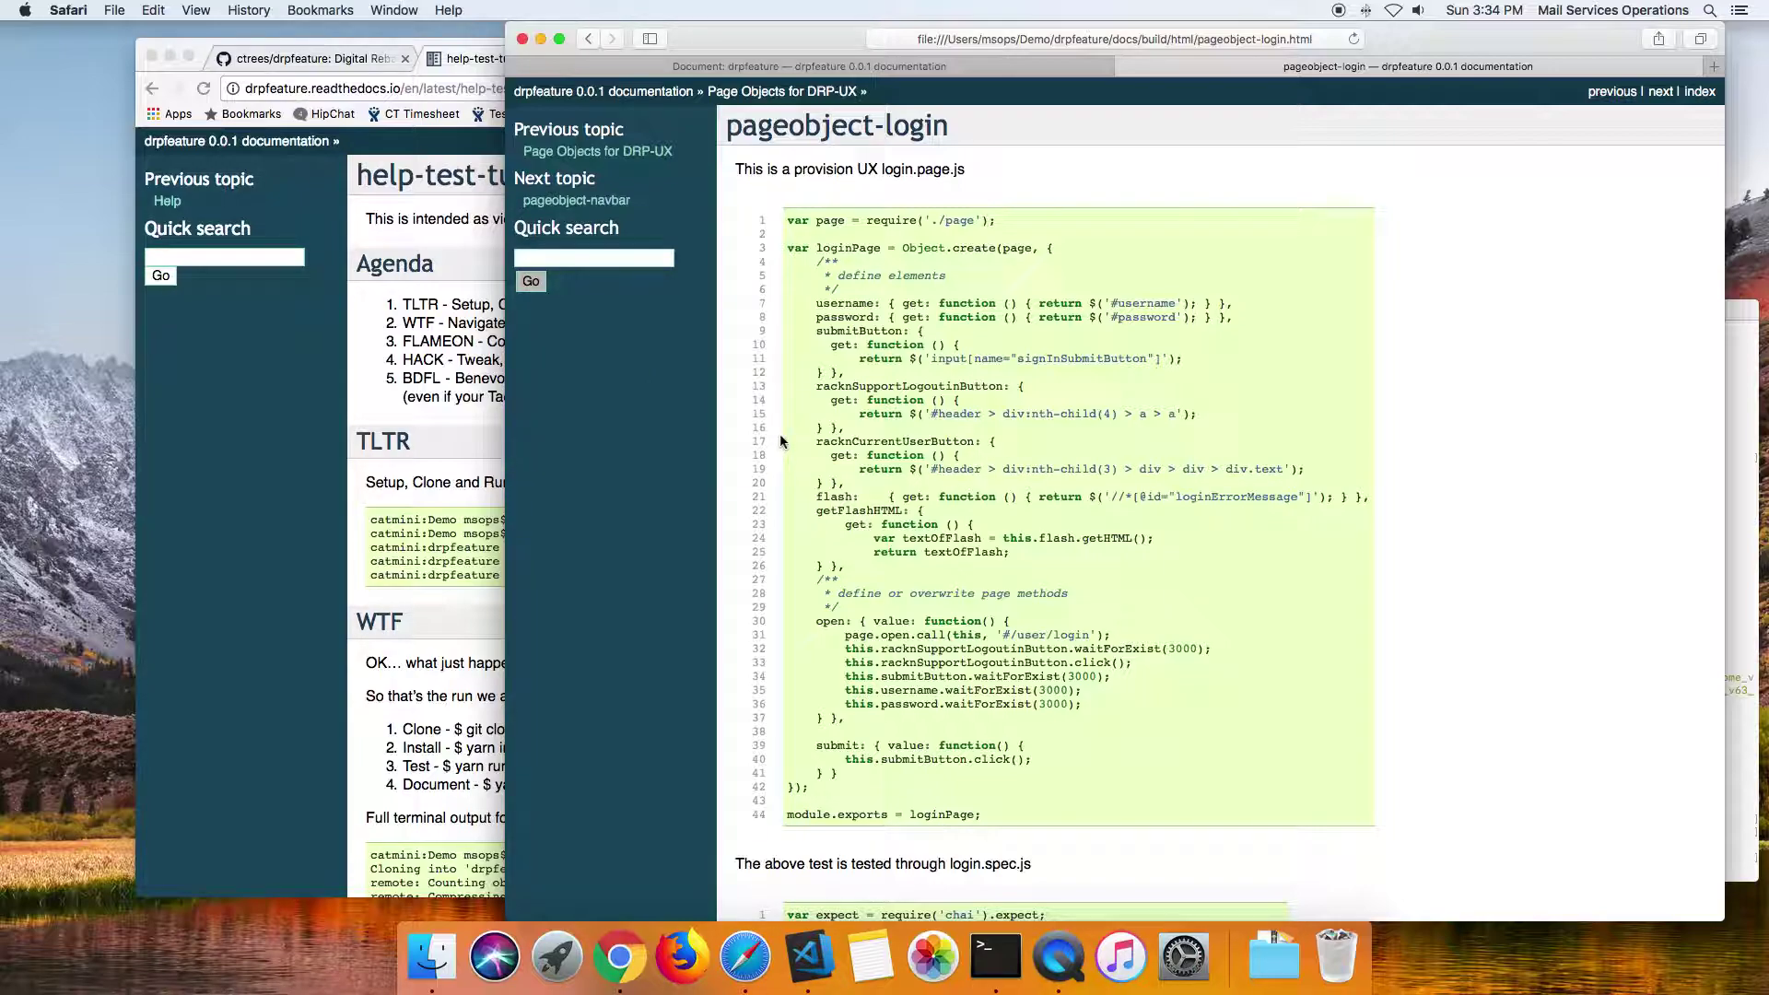
- Open the online documentation index in Chrome, then switch to Safari and show the Guides list of the local documentation index
left_click(307, 482)
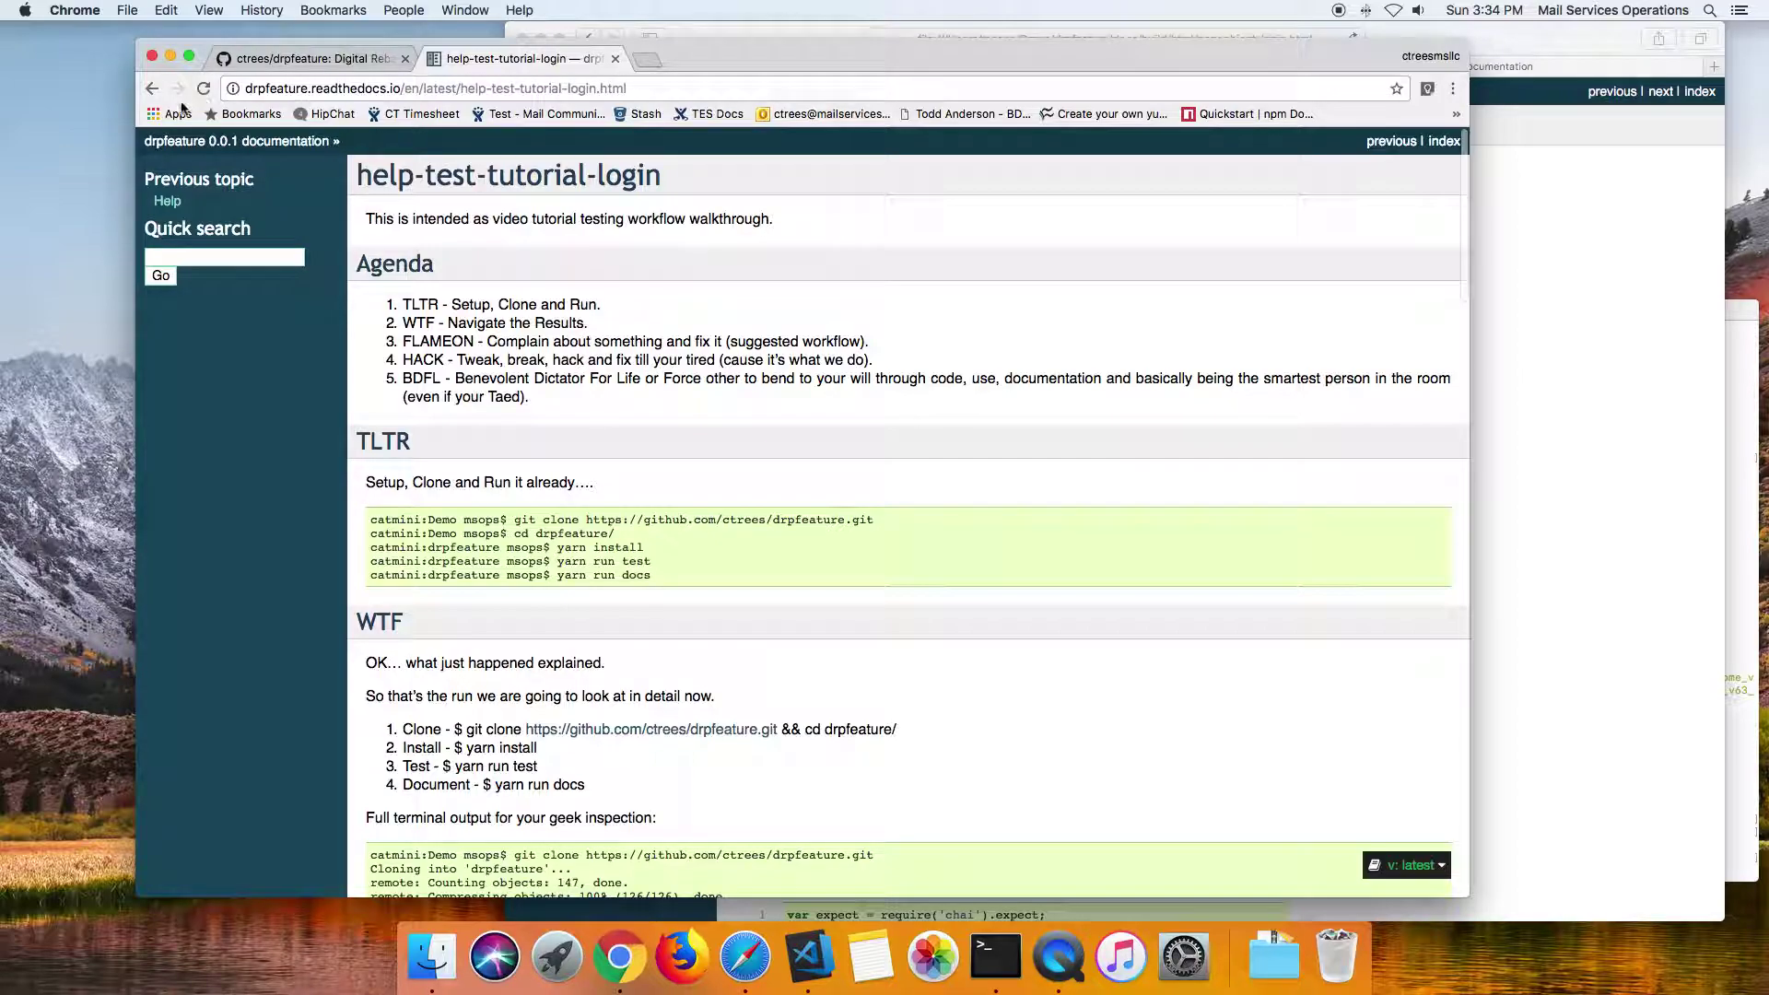
left_click(210, 142)
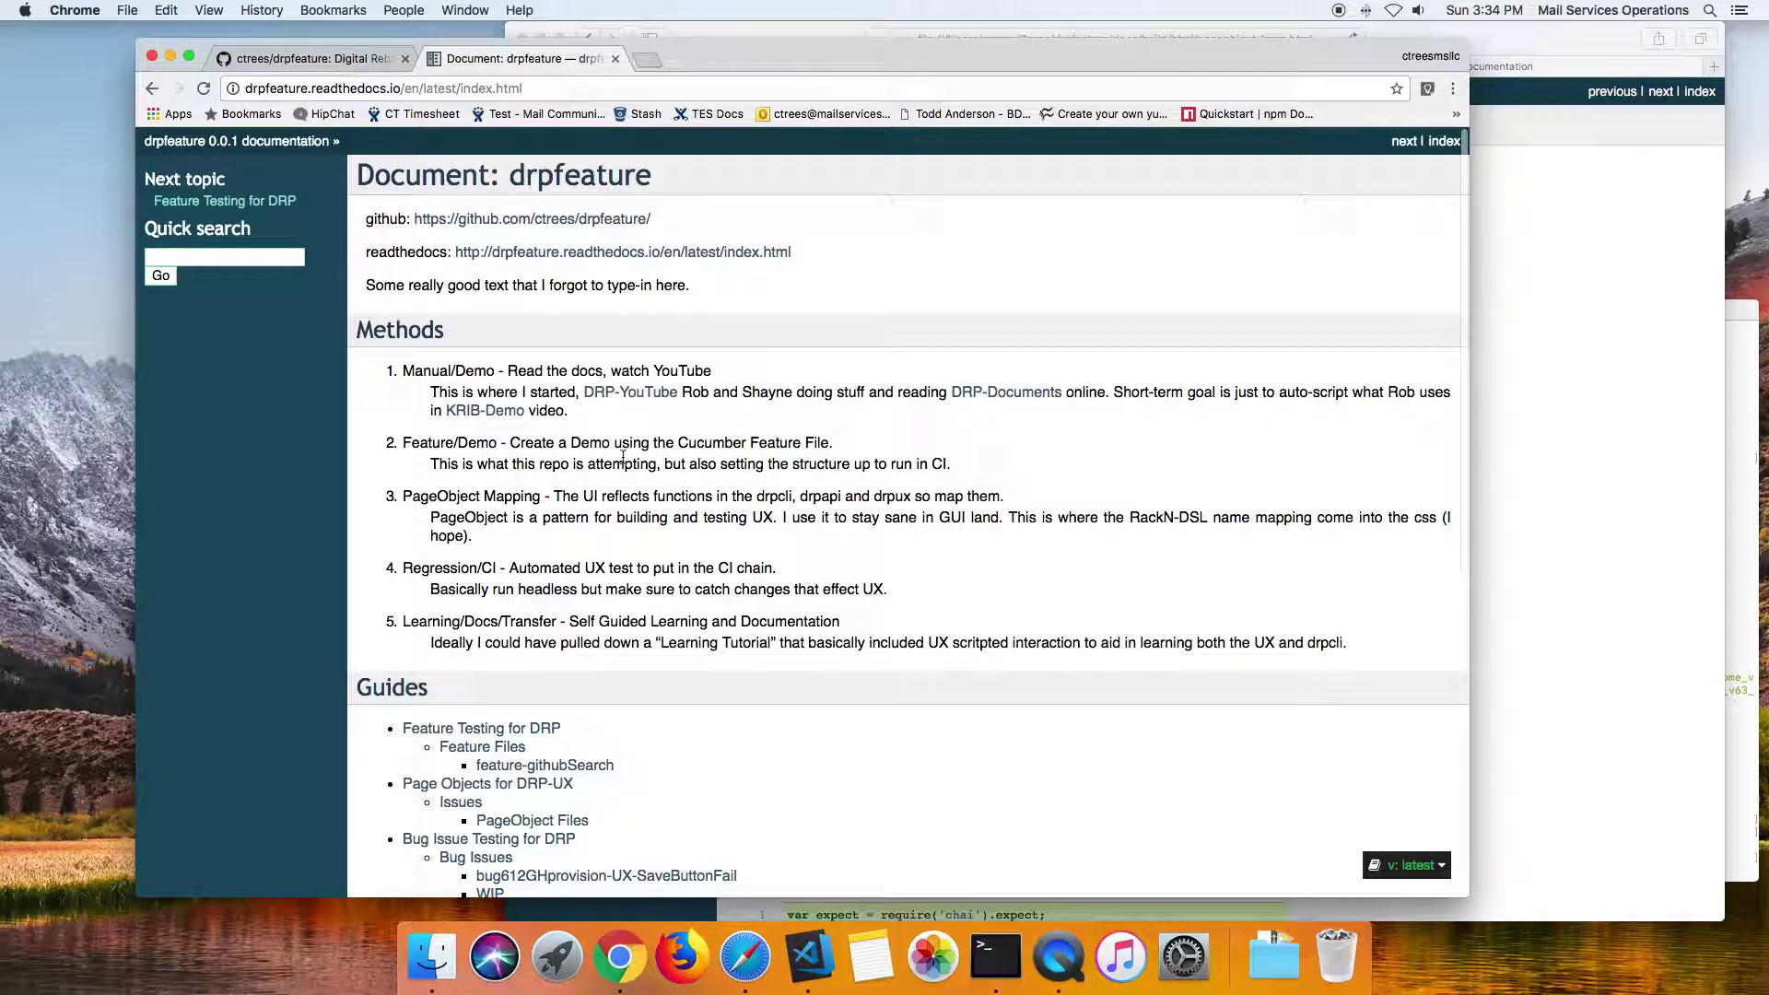
left_click(1574, 31)
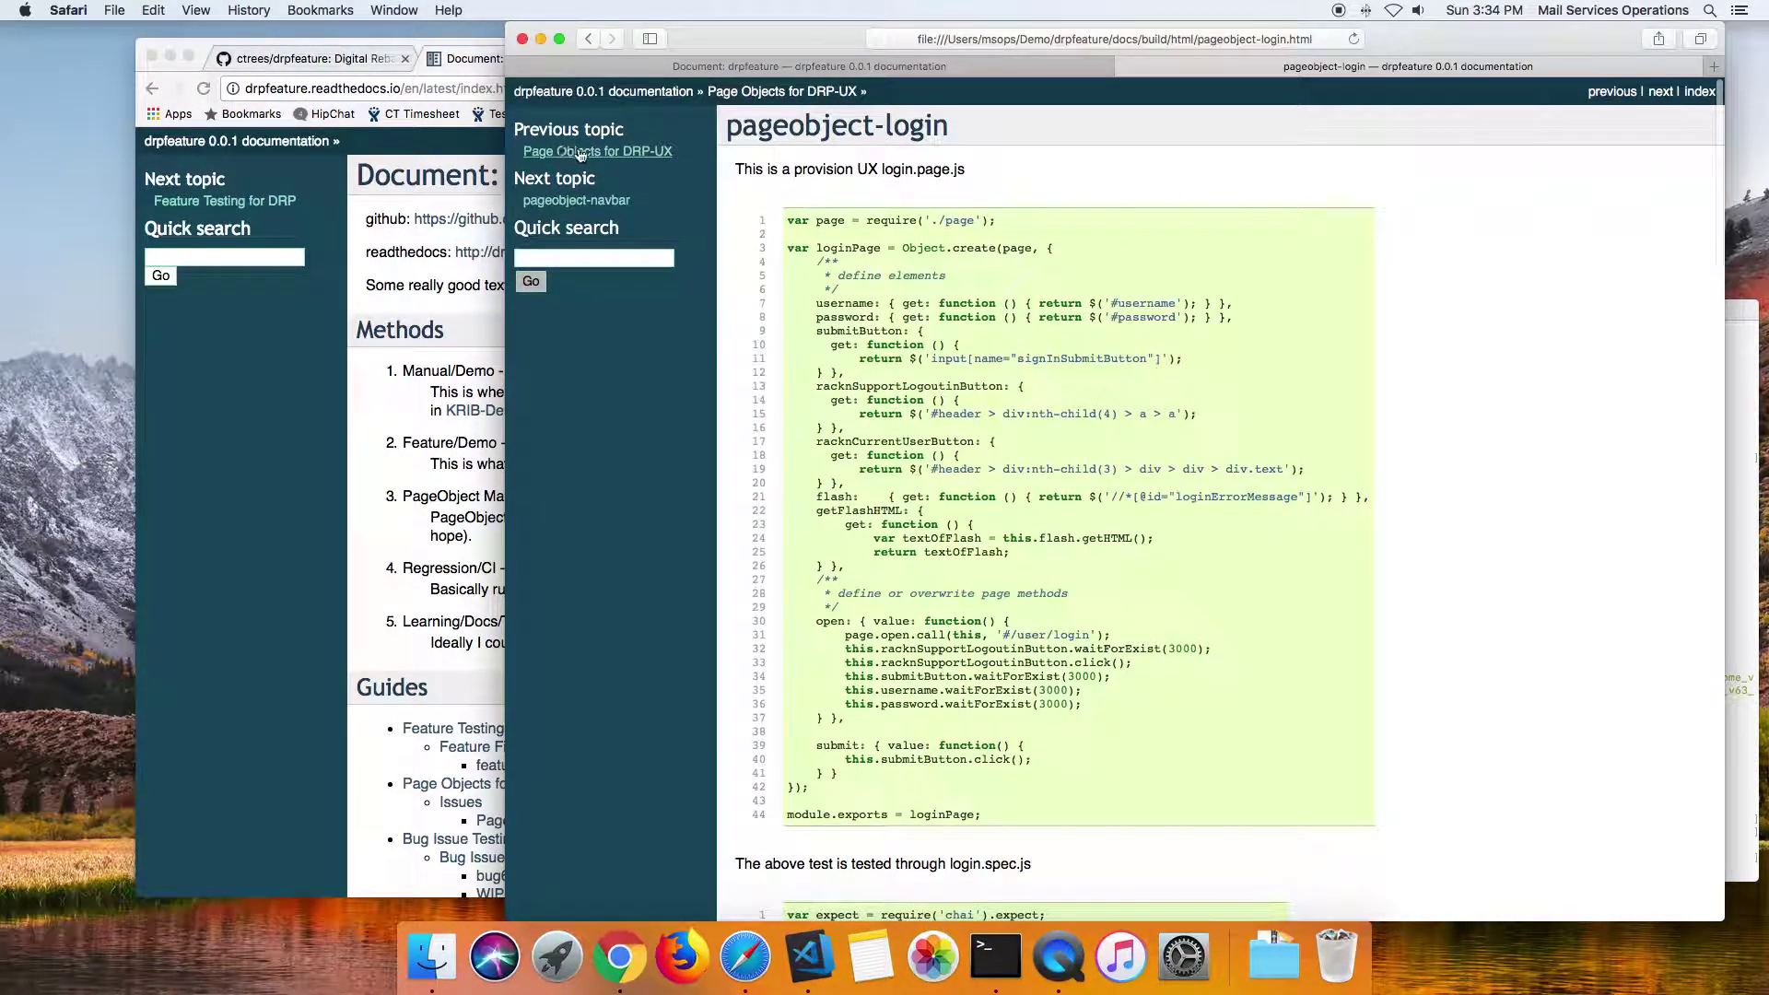
left_click(587, 93)
scroll(958, 296, "down", 3)
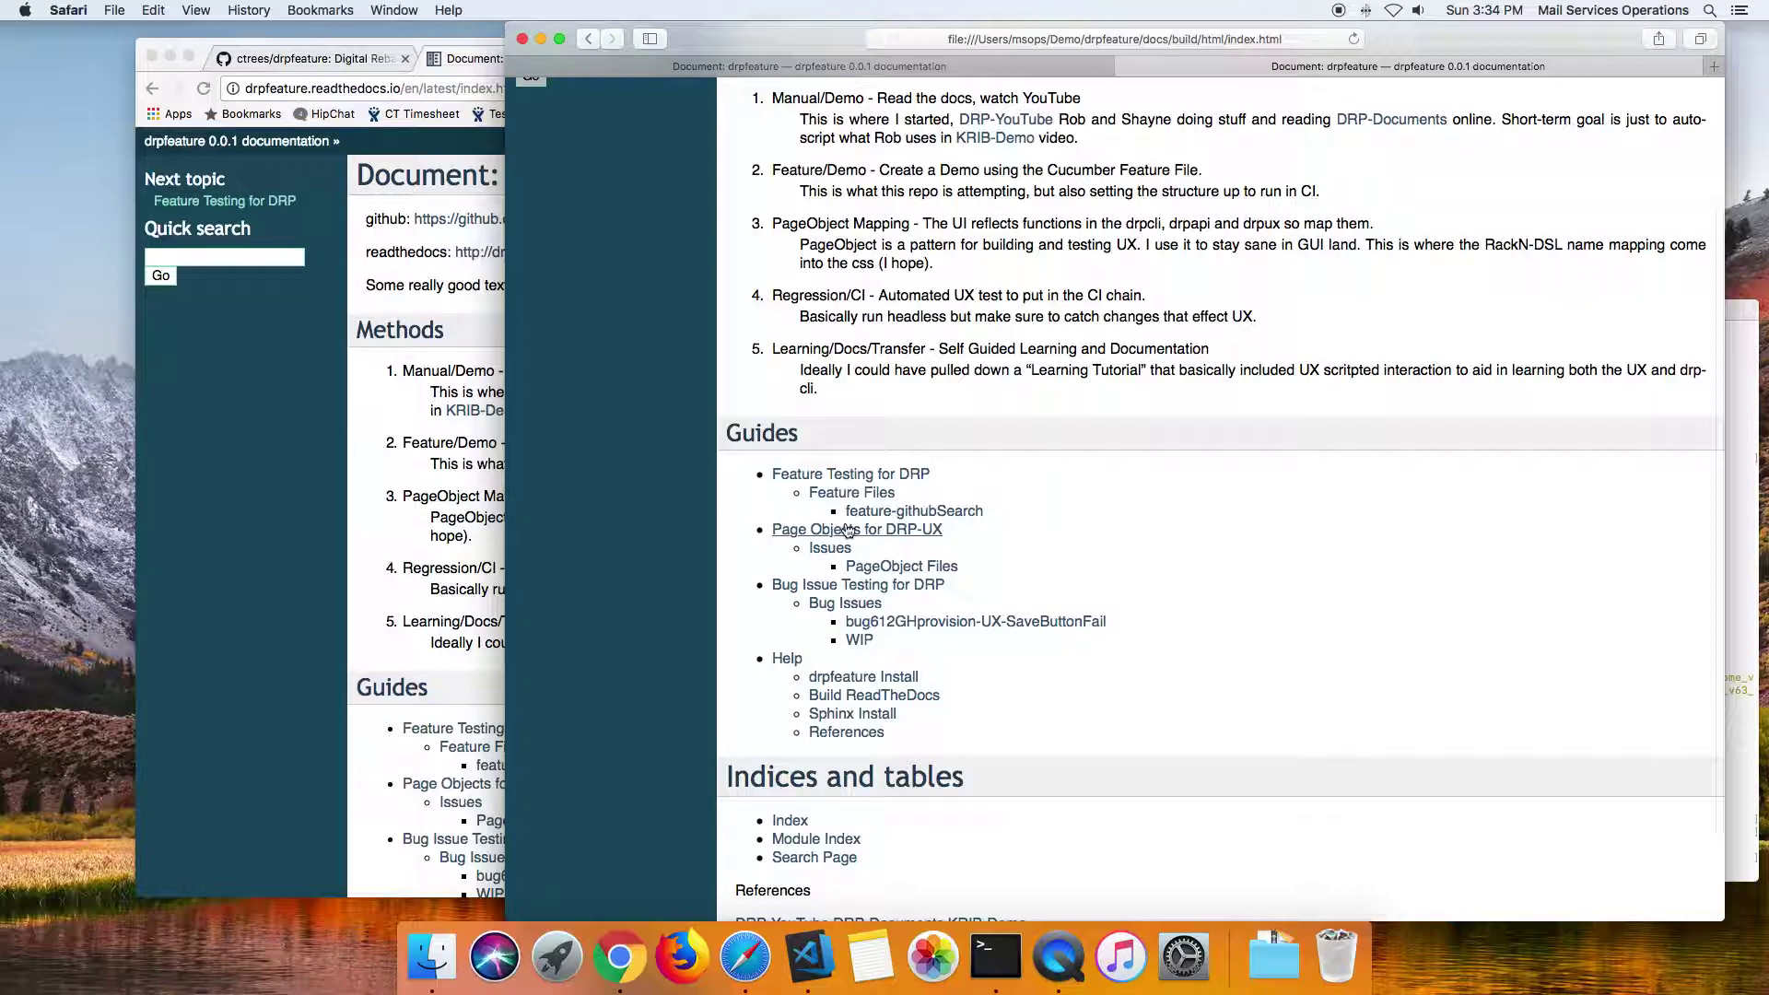
- Open the feature-githubSearch guide and examine its scenarios, the test command and the sample run output
left_click(906, 511)
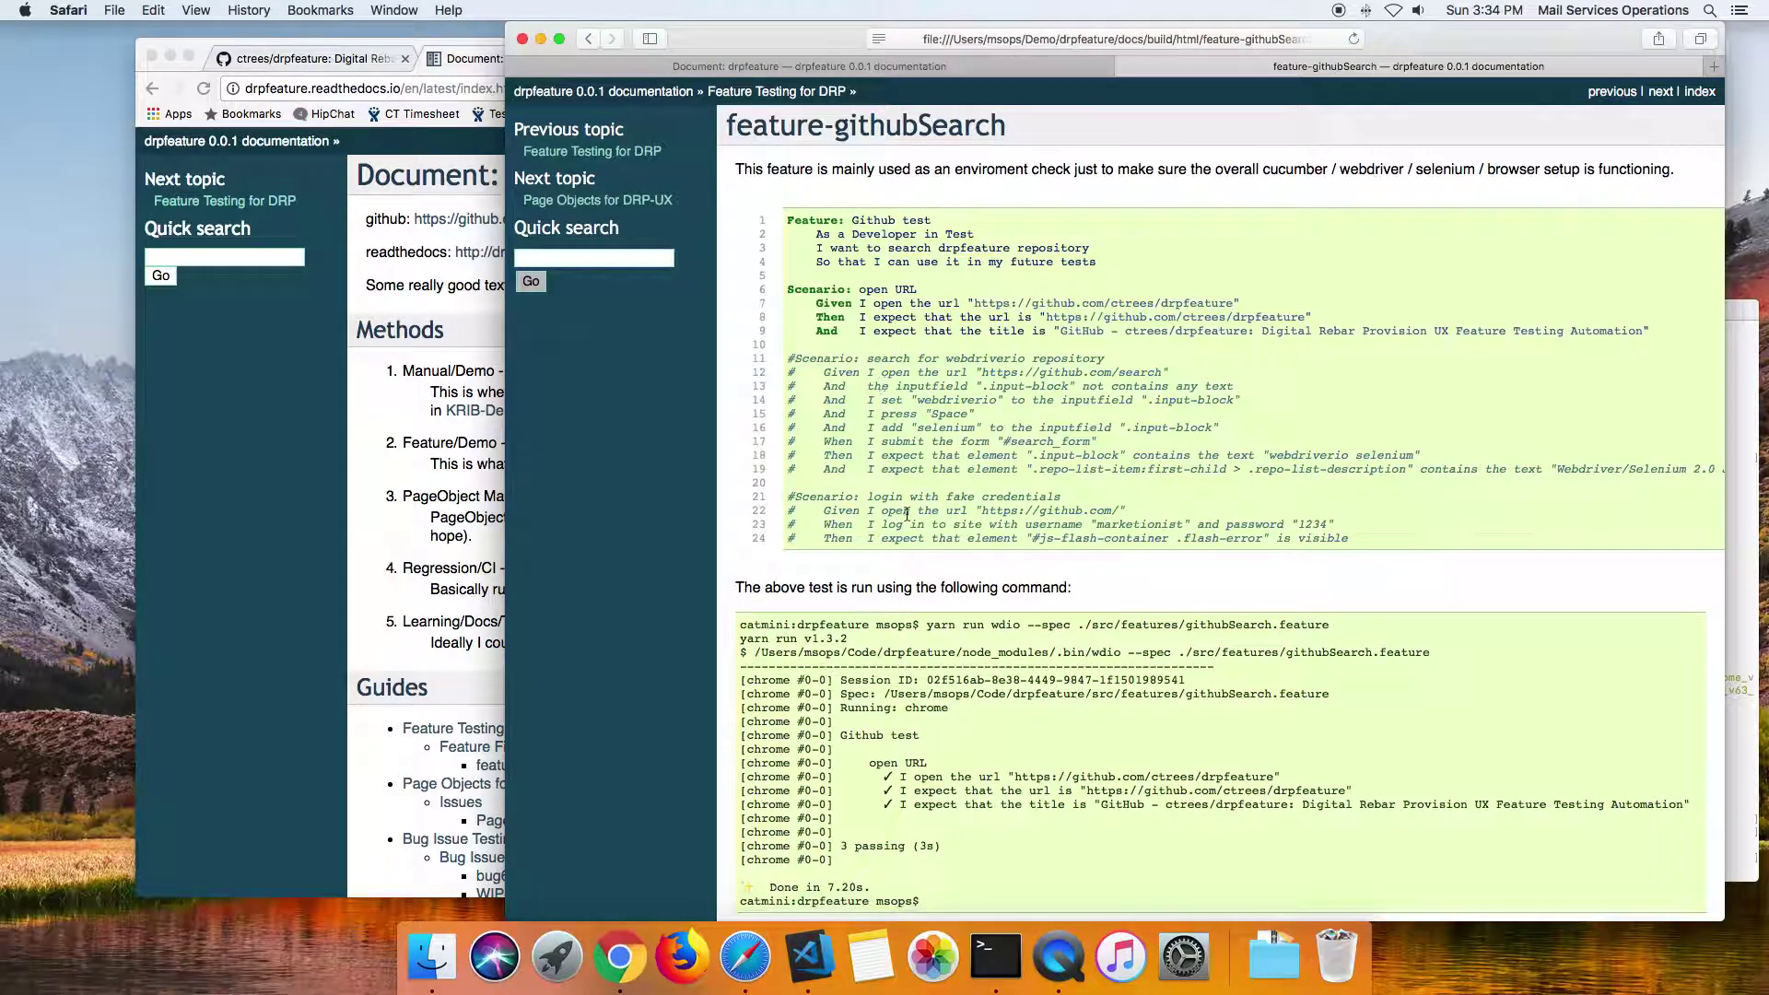
scroll(910, 537, "down", 3)
scroll(911, 537, "down", 1)
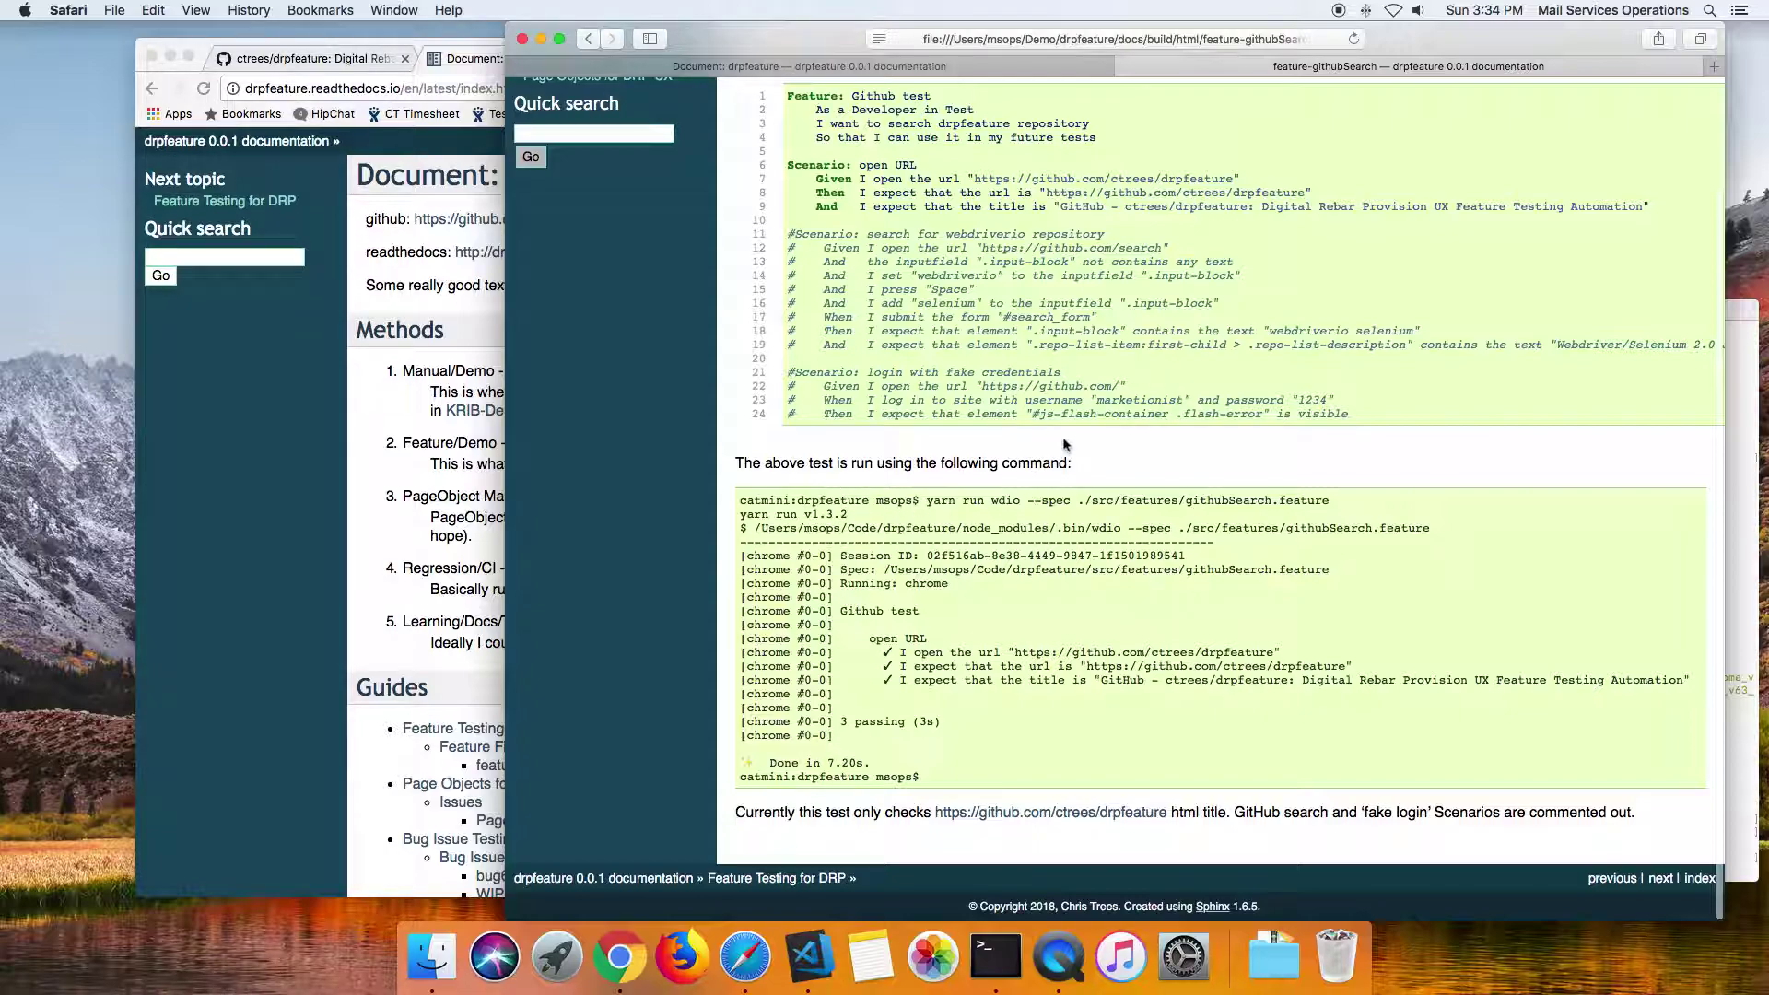
scroll(1060, 459, "up", 3)
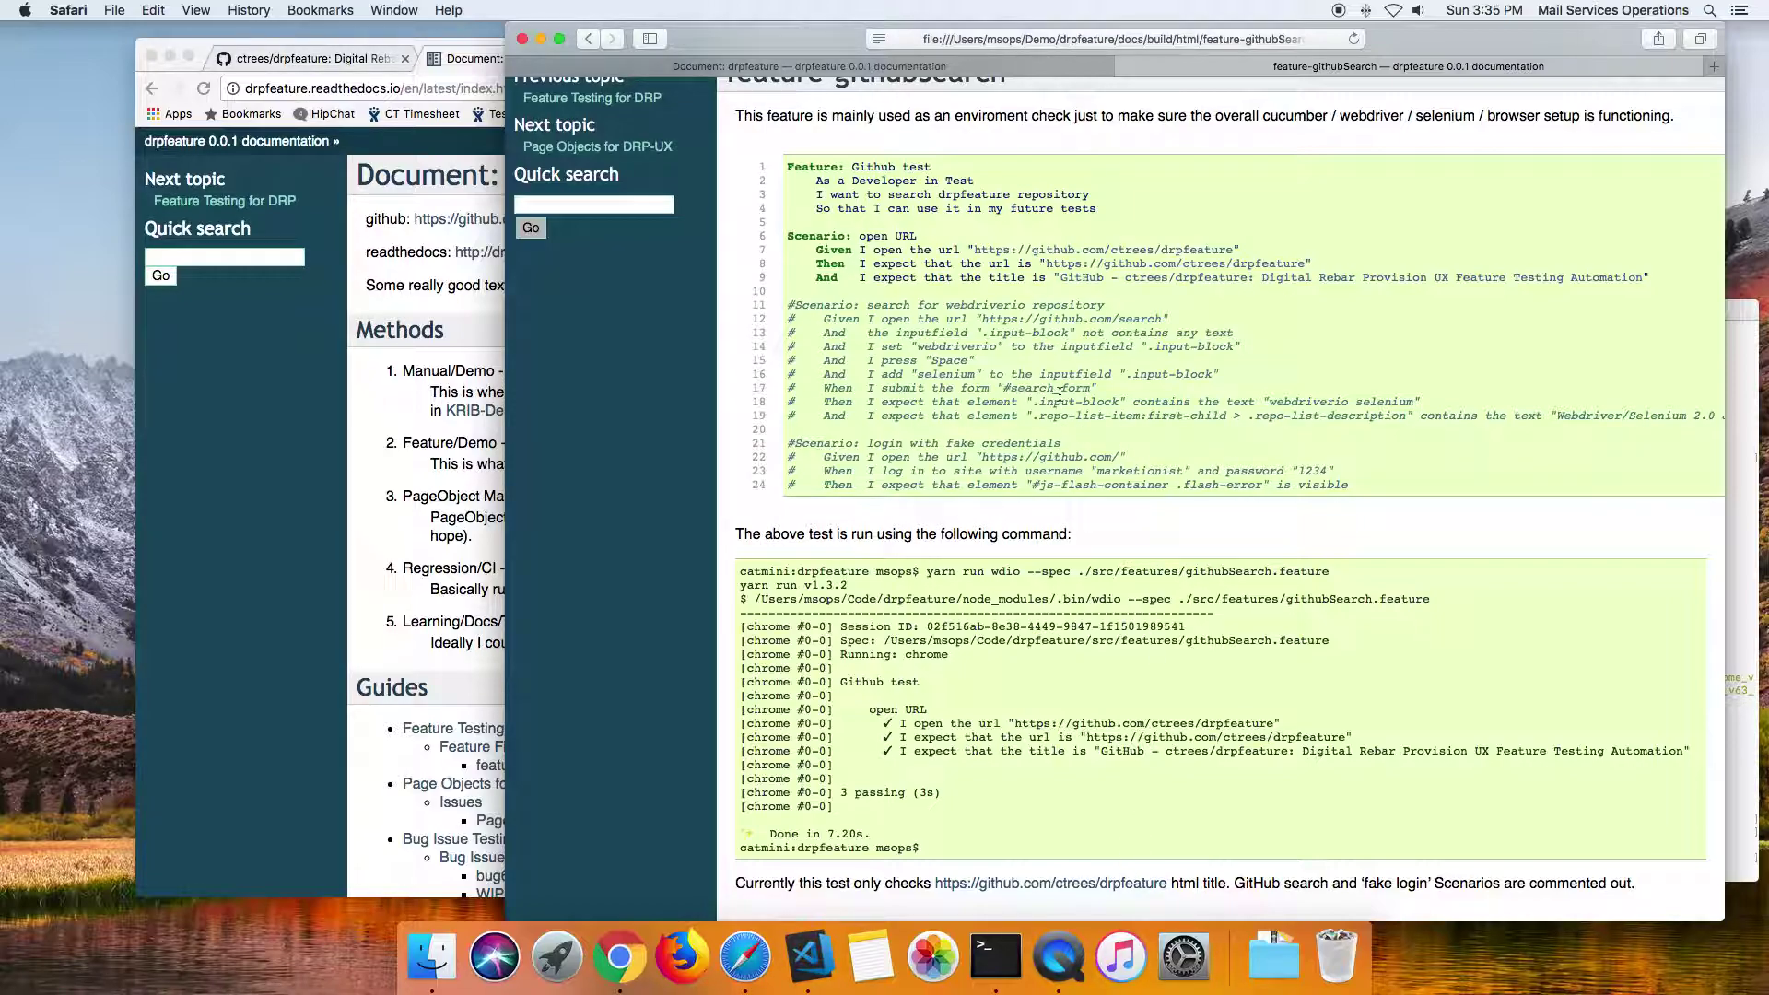
- Switch to Terminal and examine the yarn run test output for the githubSearch feature and the login spec
left_click(259, 558)
left_click(1738, 768)
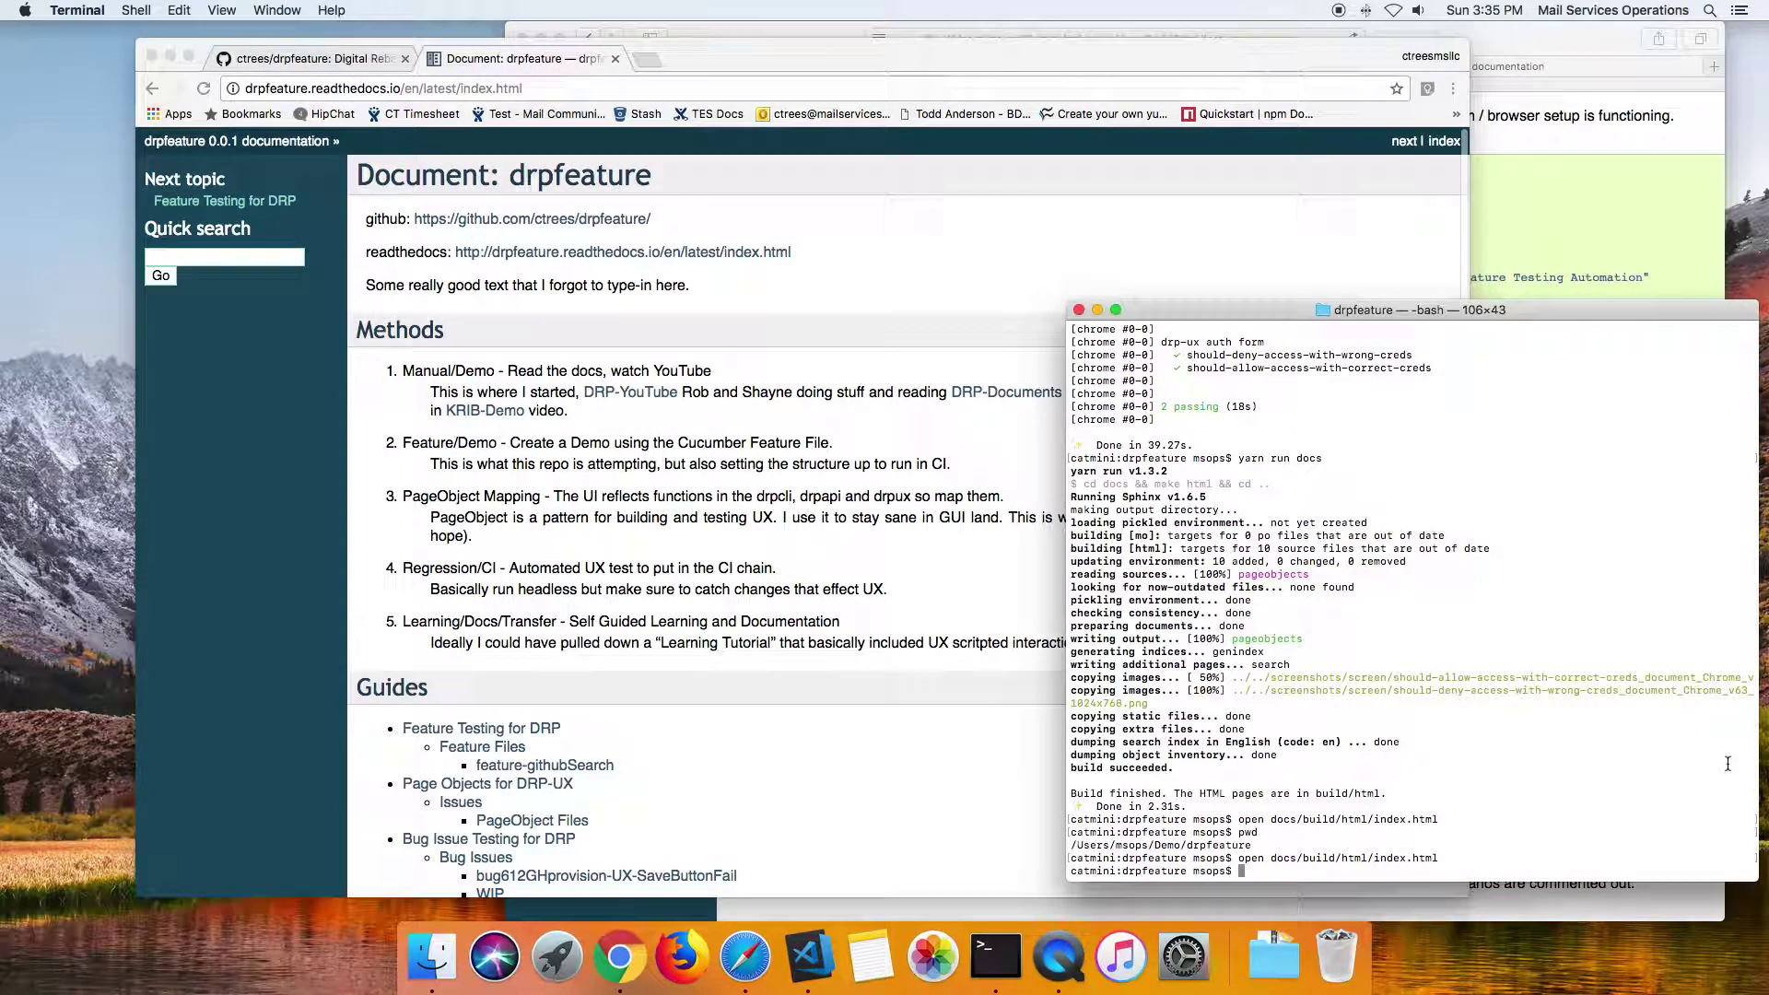
scroll(1313, 772, "up", 9)
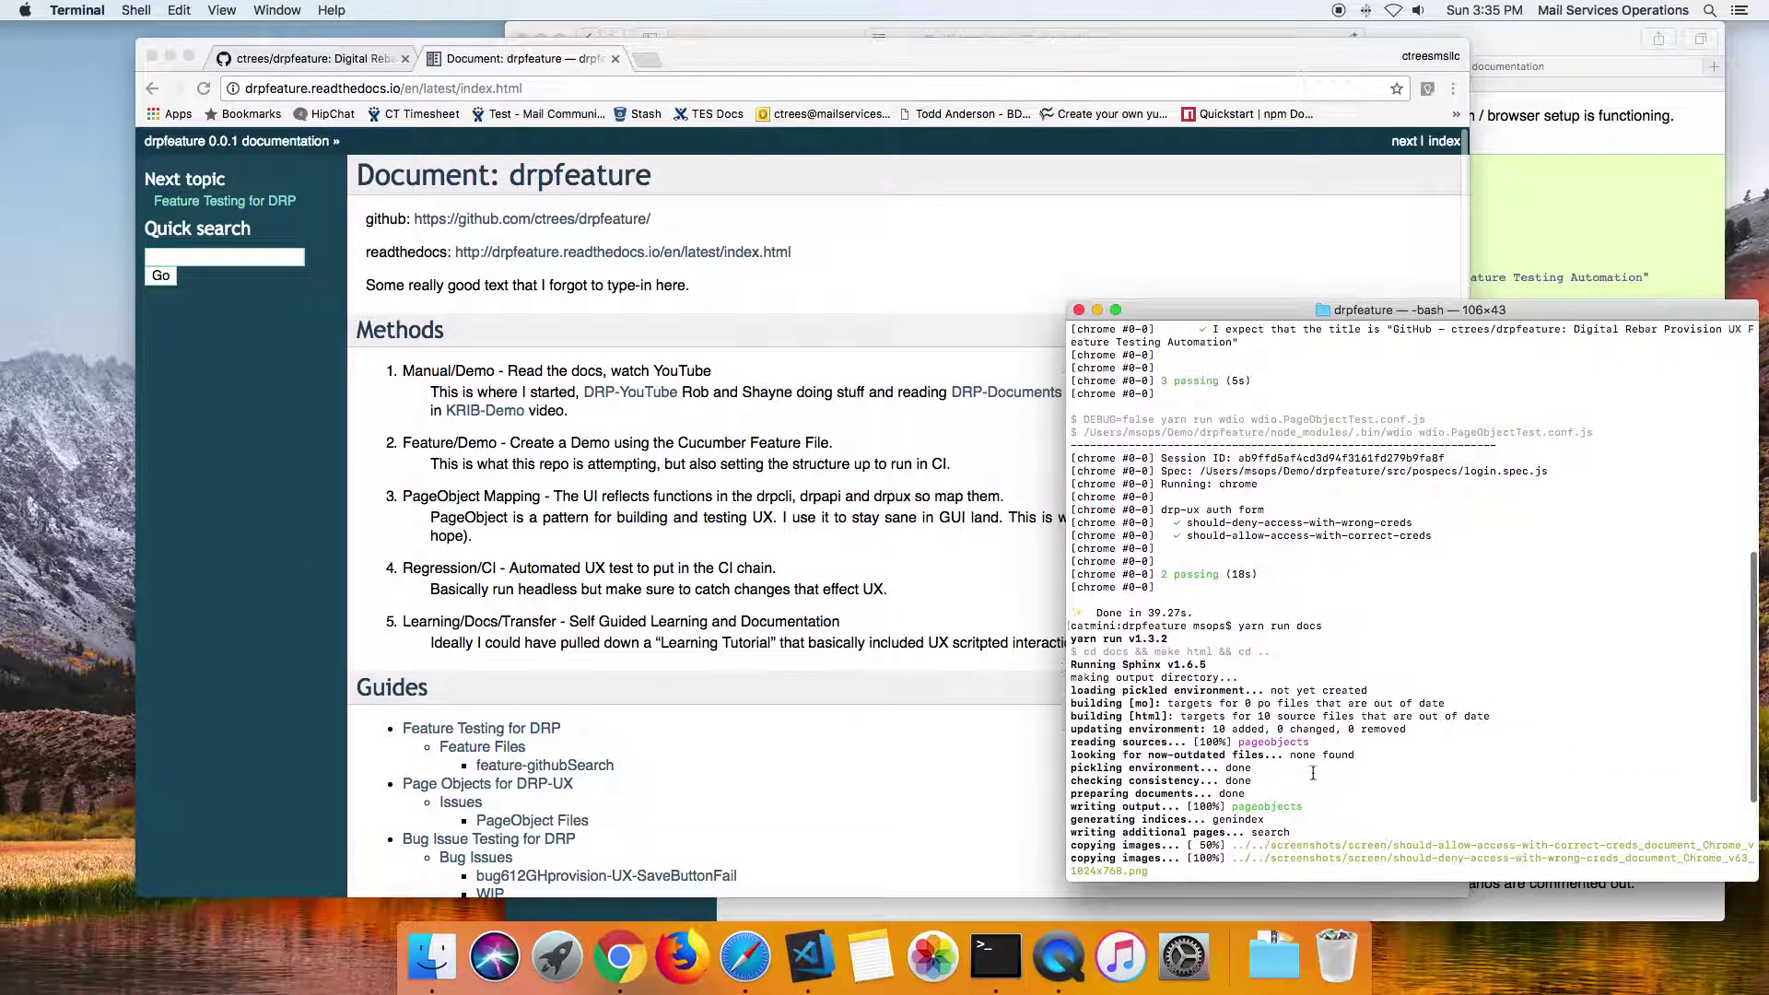
scroll(1312, 772, "up", 2)
mouse_move(1187, 433)
left_mouse_down()
mouse_move(1194, 549)
mouse_move(1189, 432)
left_mouse_up()
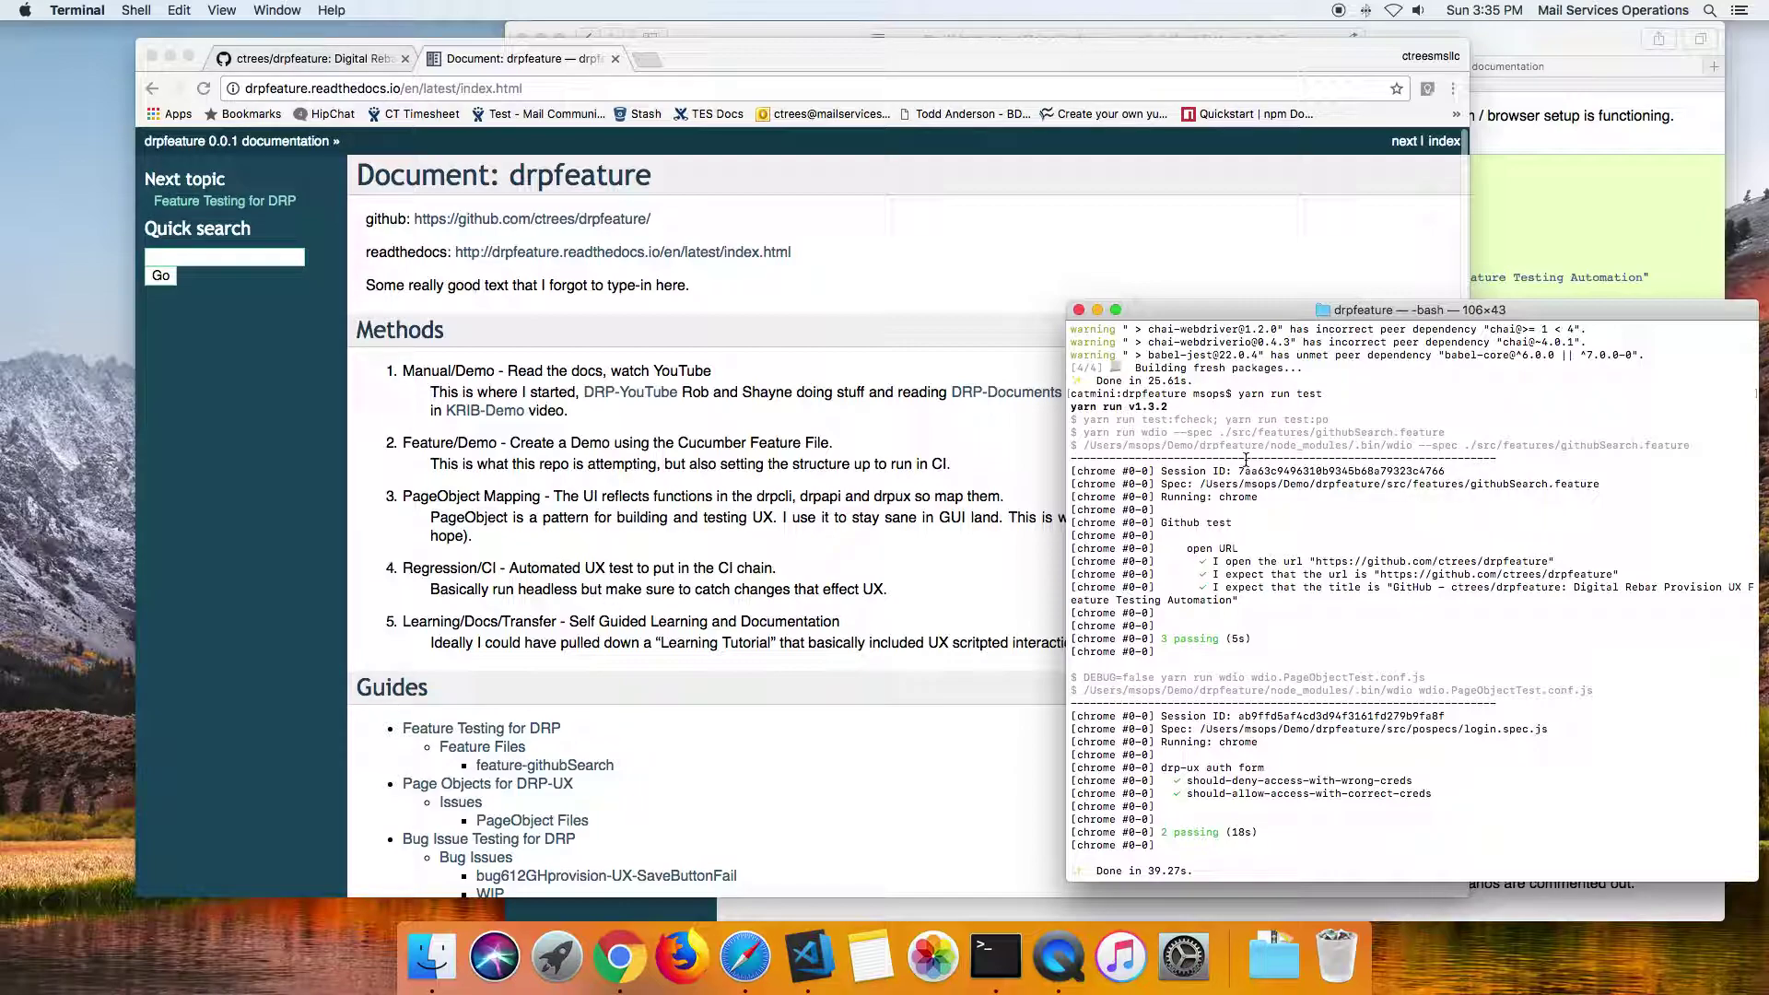
type("yarn run docs")
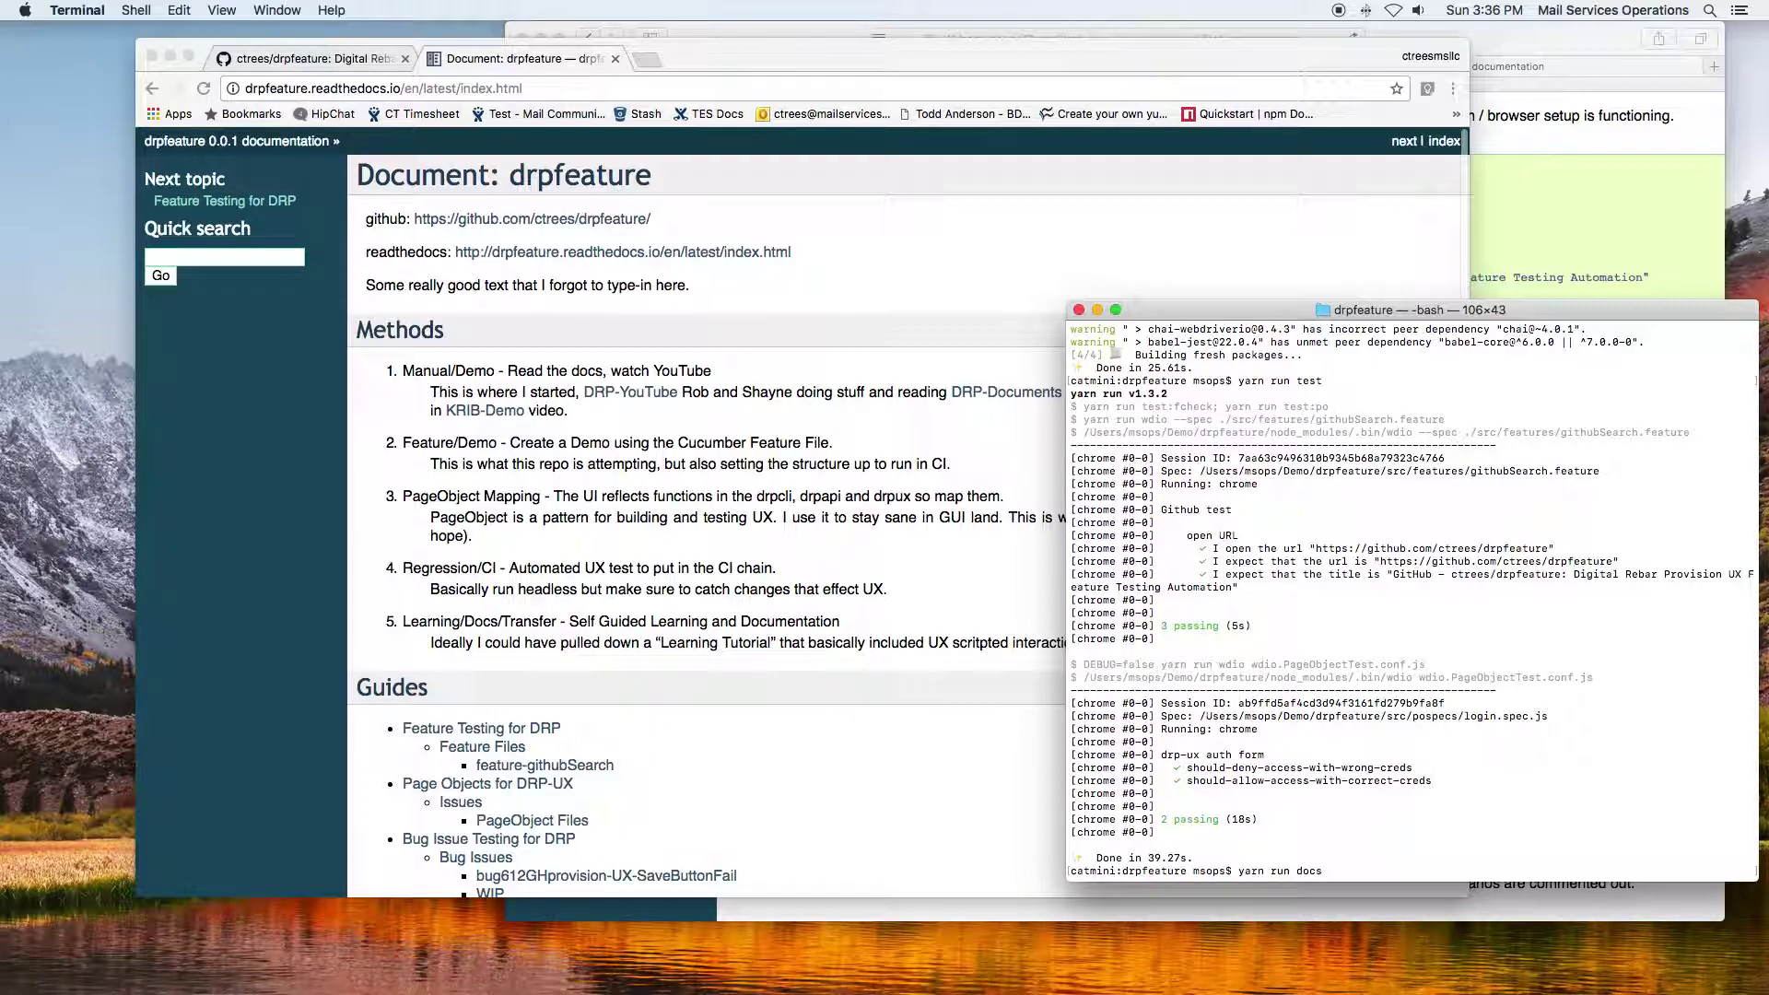
key("ctrl+super+Escape")
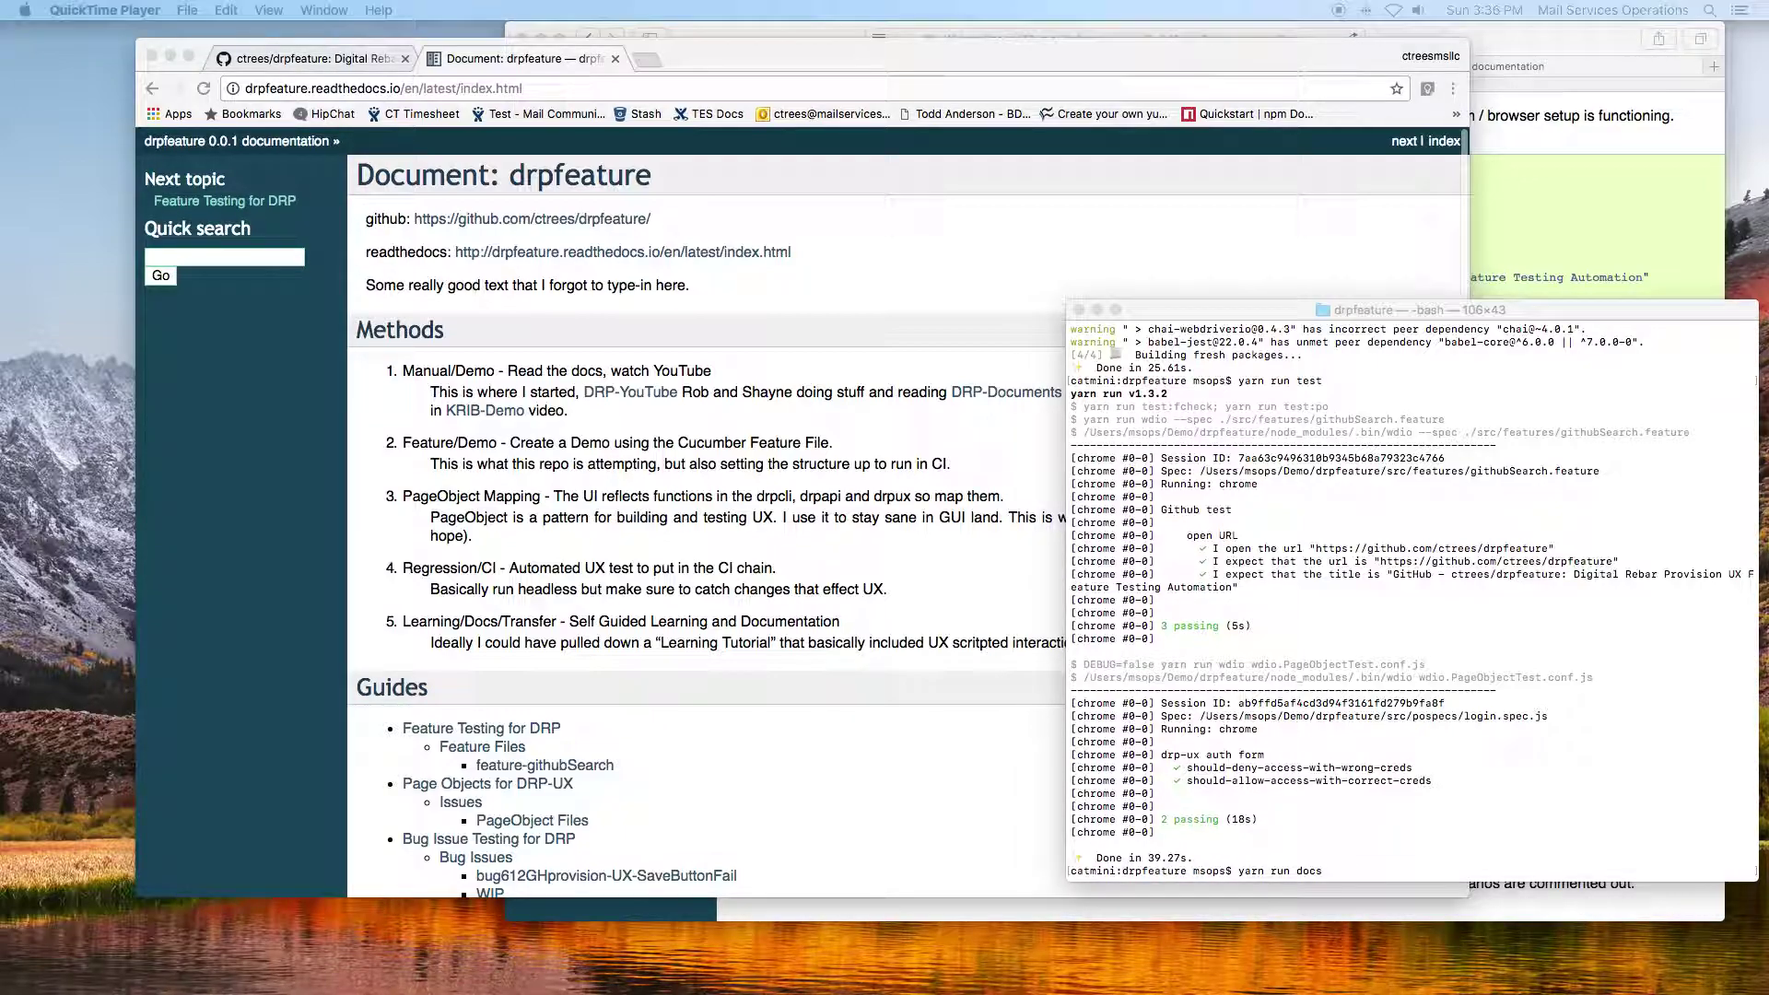